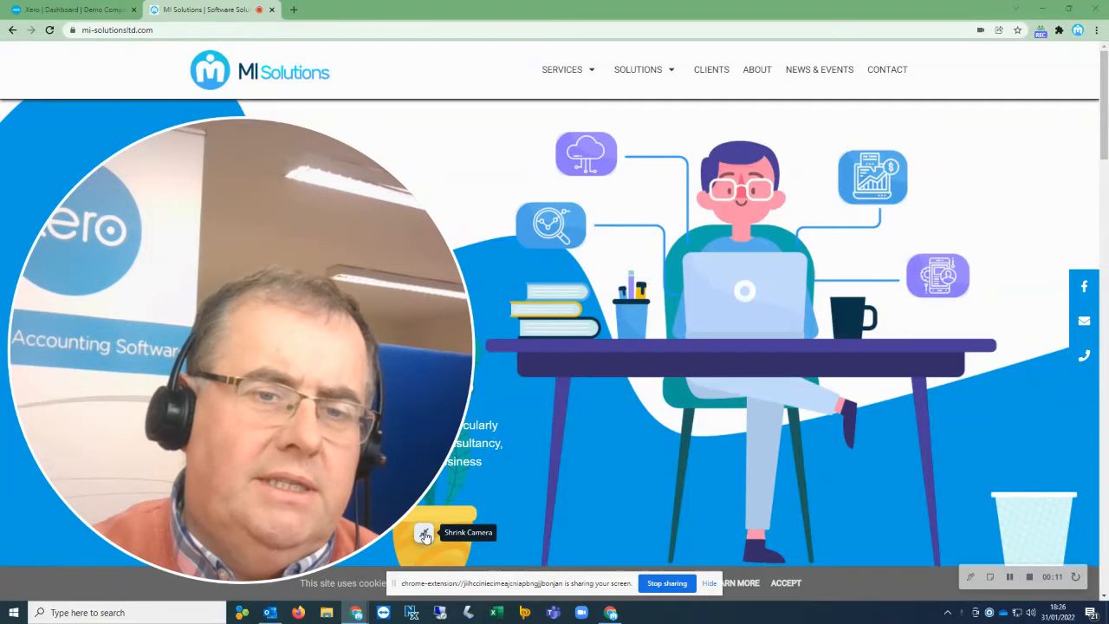
Switch to the Xero tab and open reconciliation of the Business Bank Account's 27 items.
{"action": "left_click", "coordinate": [425, 535]}
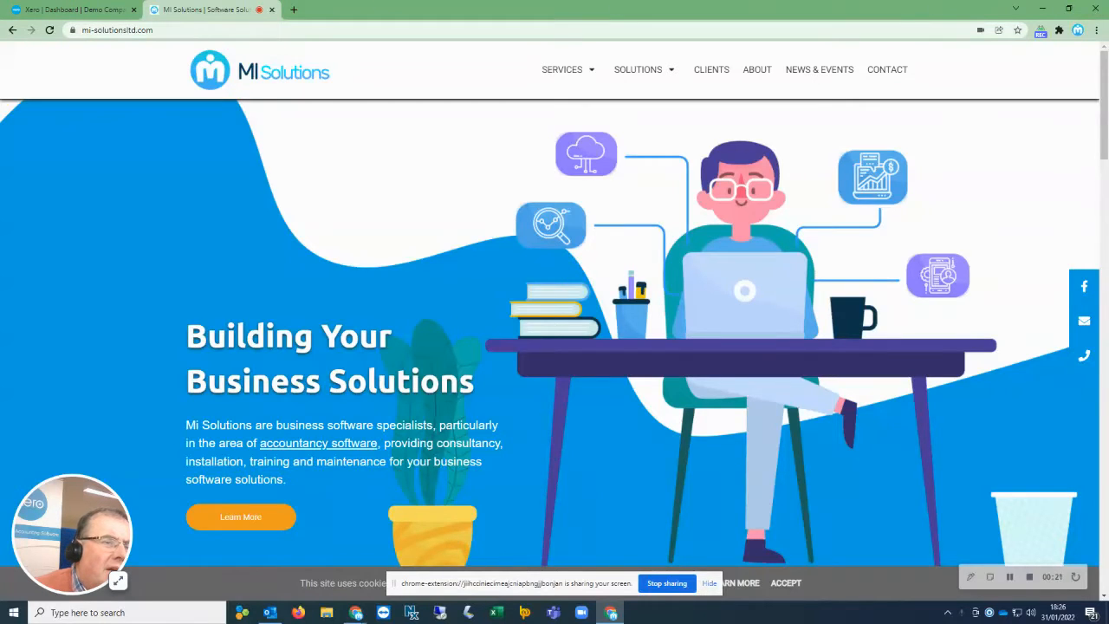
{"action": "left_click", "coordinate": [91, 11]}
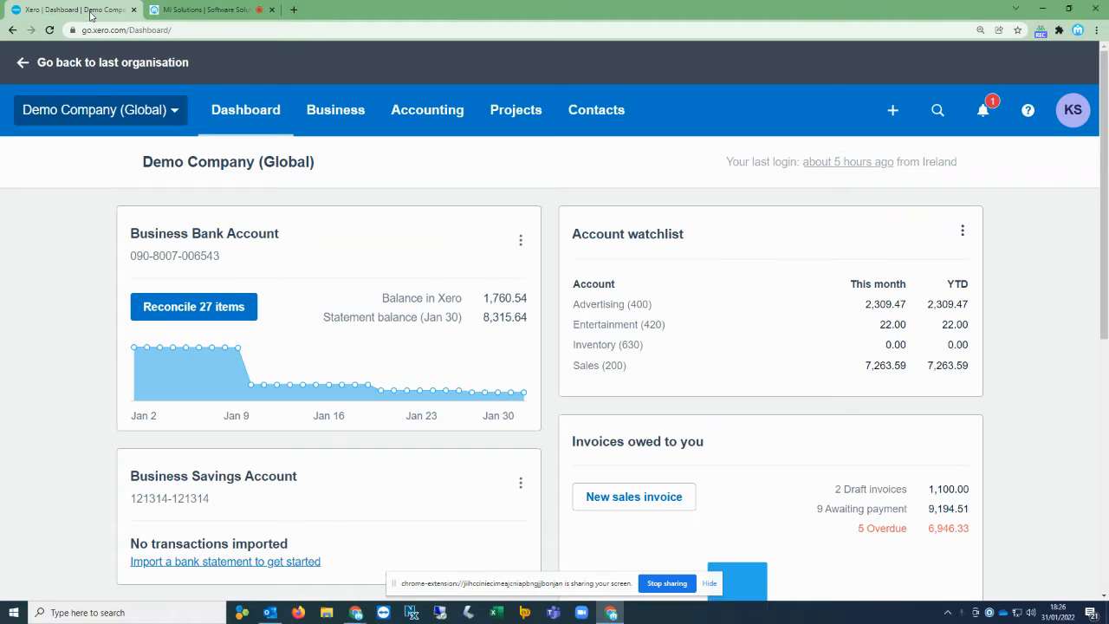
{"action": "left_click", "coordinate": [187, 312]}
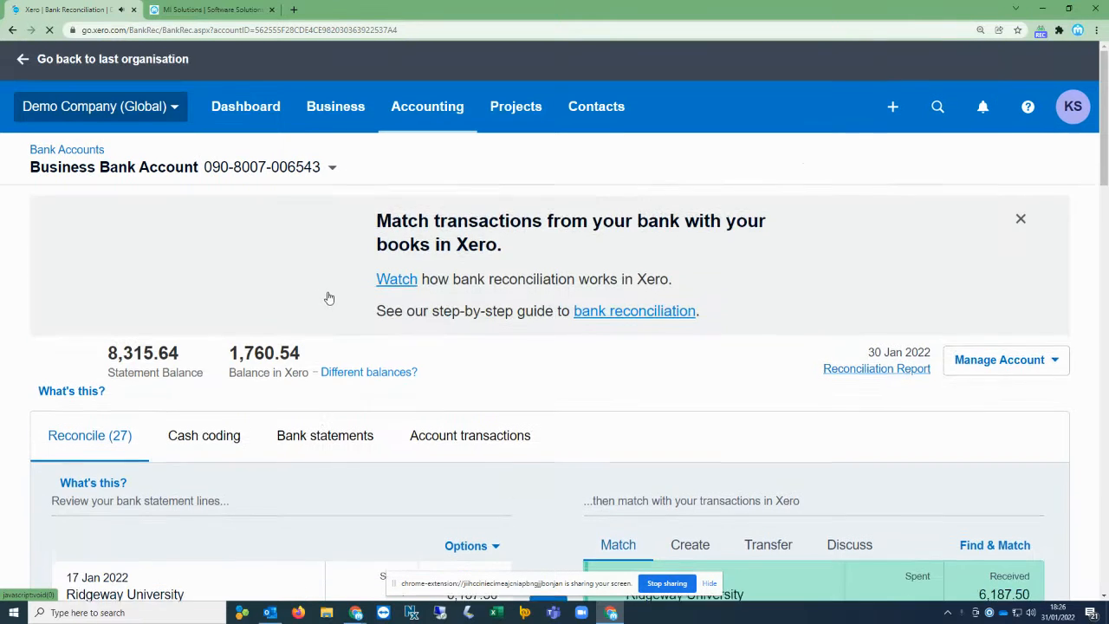
Reconcile the 17 Jan 2022 Ridgeway University receipt of 6,187.50 with its suggested INV-0025 match.
{"action": "scroll", "coordinate": [333, 299], "scroll_direction": "down", "scroll_amount": 2}
{"action": "scroll", "coordinate": [338, 303], "scroll_direction": "down", "scroll_amount": 5}
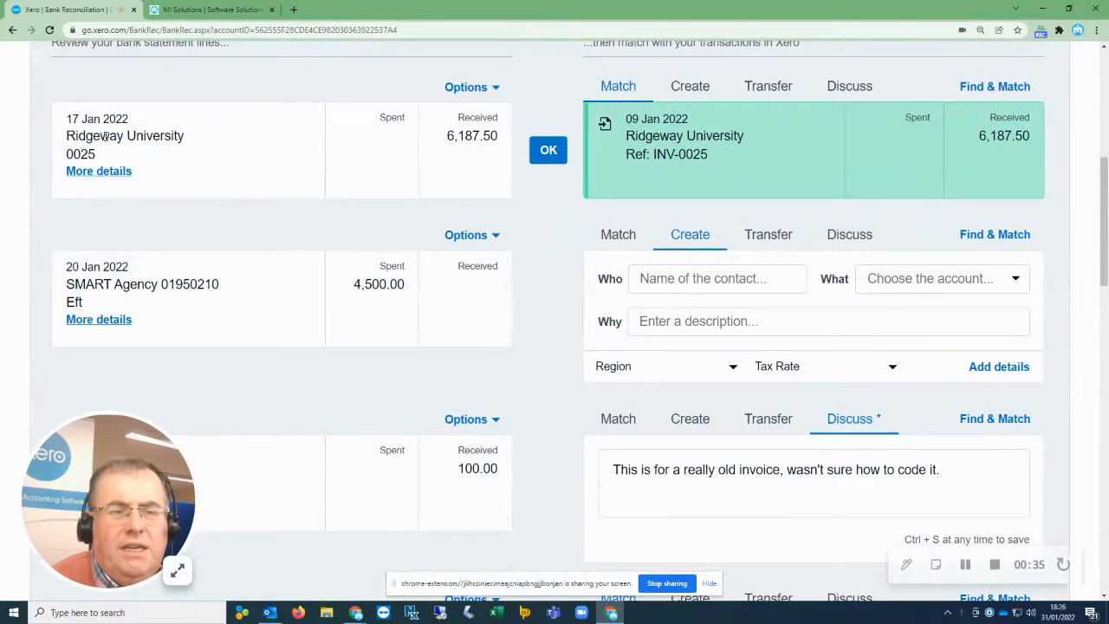
{"action": "left_click_drag", "start_coordinate": [193, 135], "coordinate": [67, 123]}
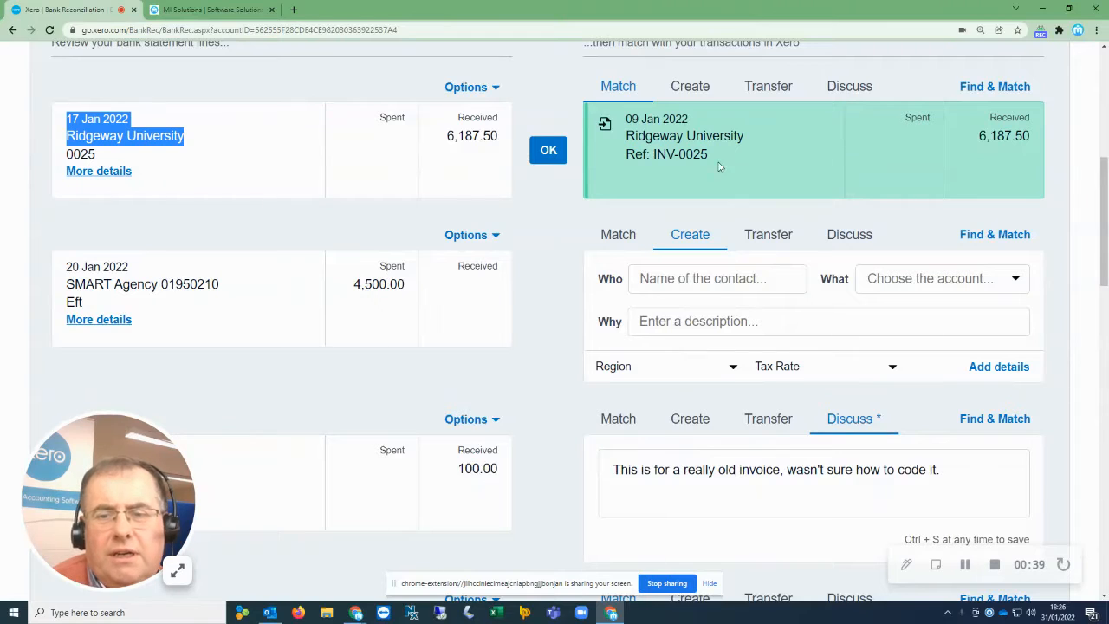
{"action": "left_click_drag", "start_coordinate": [712, 159], "coordinate": [627, 121]}
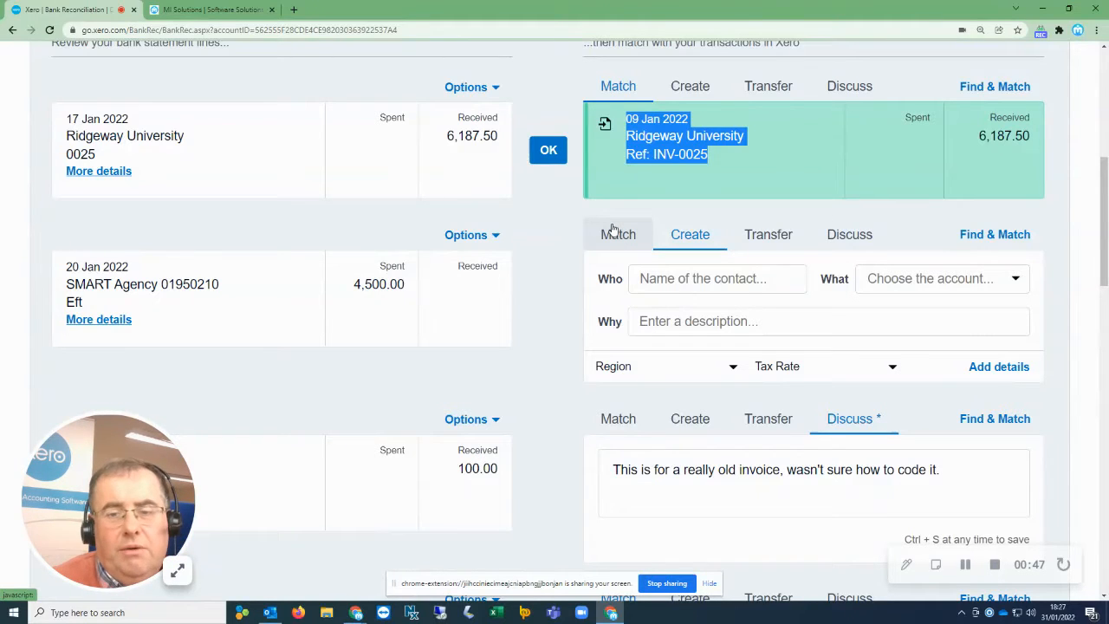
{"action": "left_click_drag", "start_coordinate": [447, 136], "coordinate": [497, 141]}
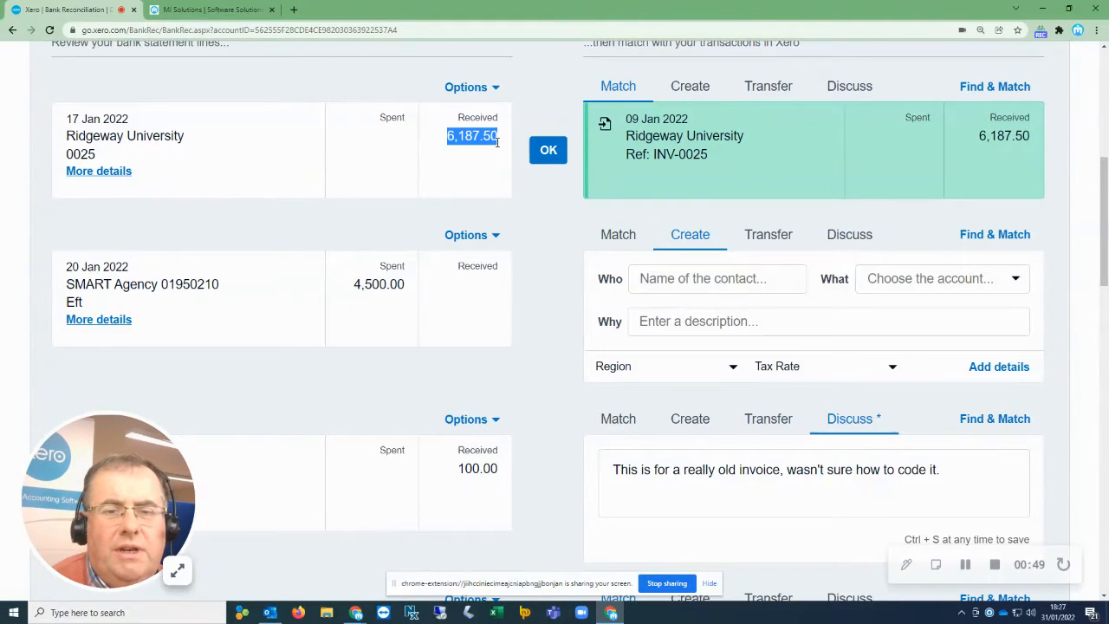
{"action": "left_click", "coordinate": [543, 159]}
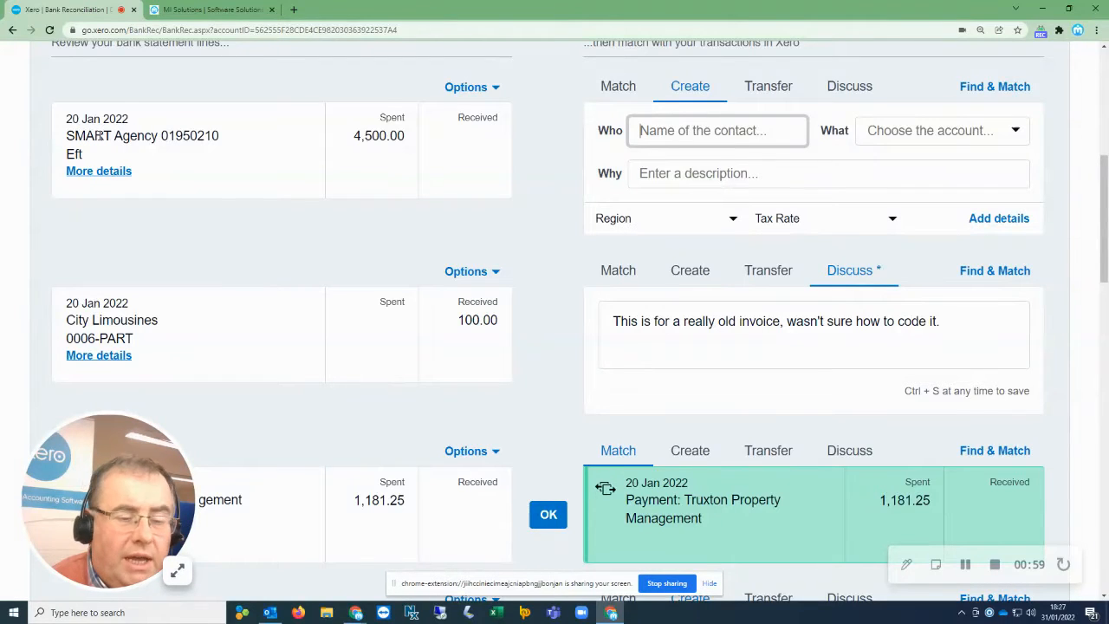
Reconcile the 20 Jan 2022 SMART Agency payment by searching for SMART and matching both SMART Agency transactions.
{"action": "left_click", "coordinate": [98, 136]}
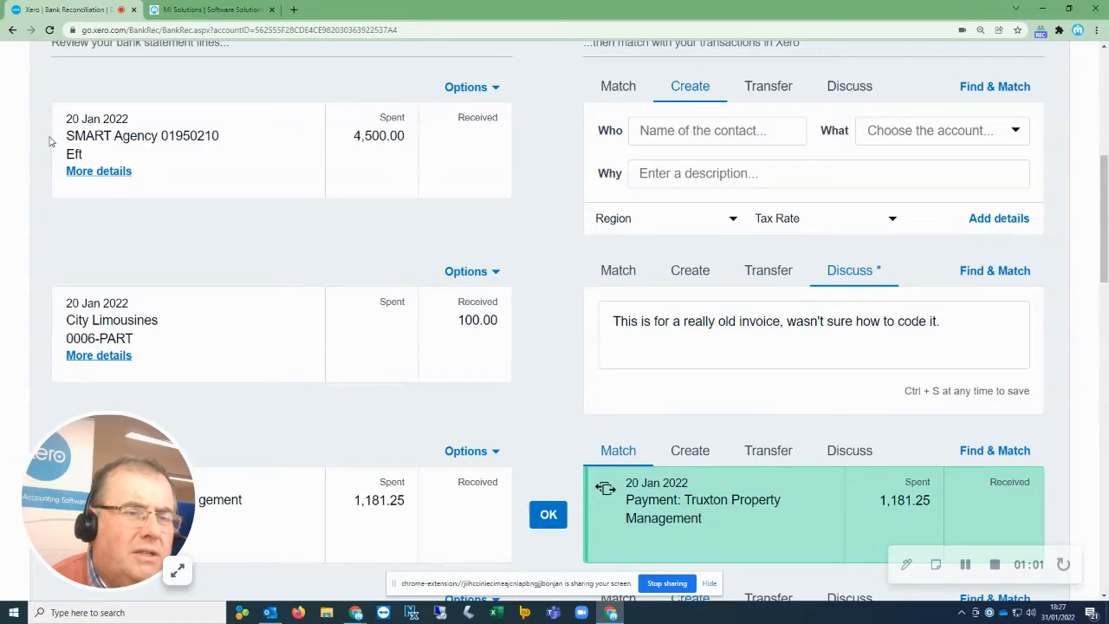
{"action": "double_click", "coordinate": [98, 136]}
{"action": "key", "text": "ctrl+c"}
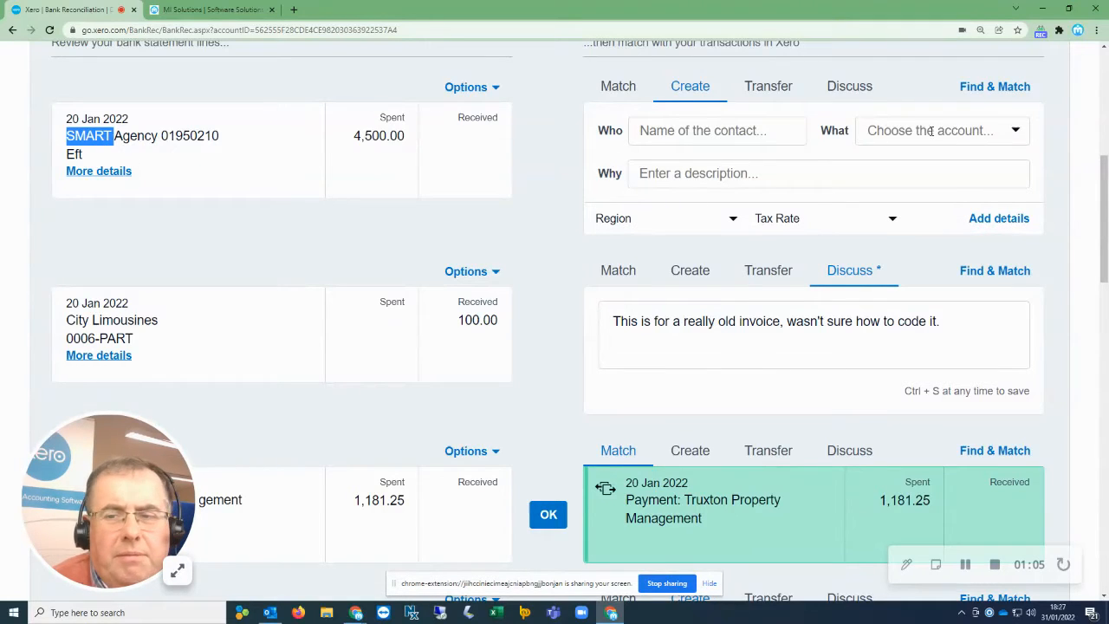
{"action": "left_click", "coordinate": [1001, 90]}
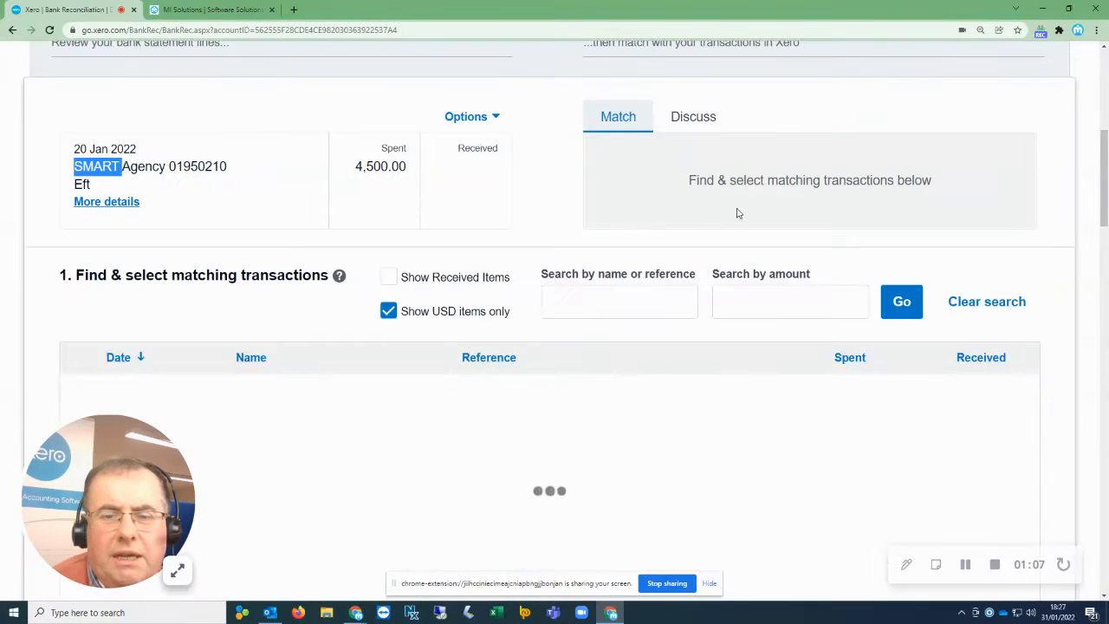
{"action": "left_click", "coordinate": [572, 302]}
{"action": "key", "text": "ctrl+v"}
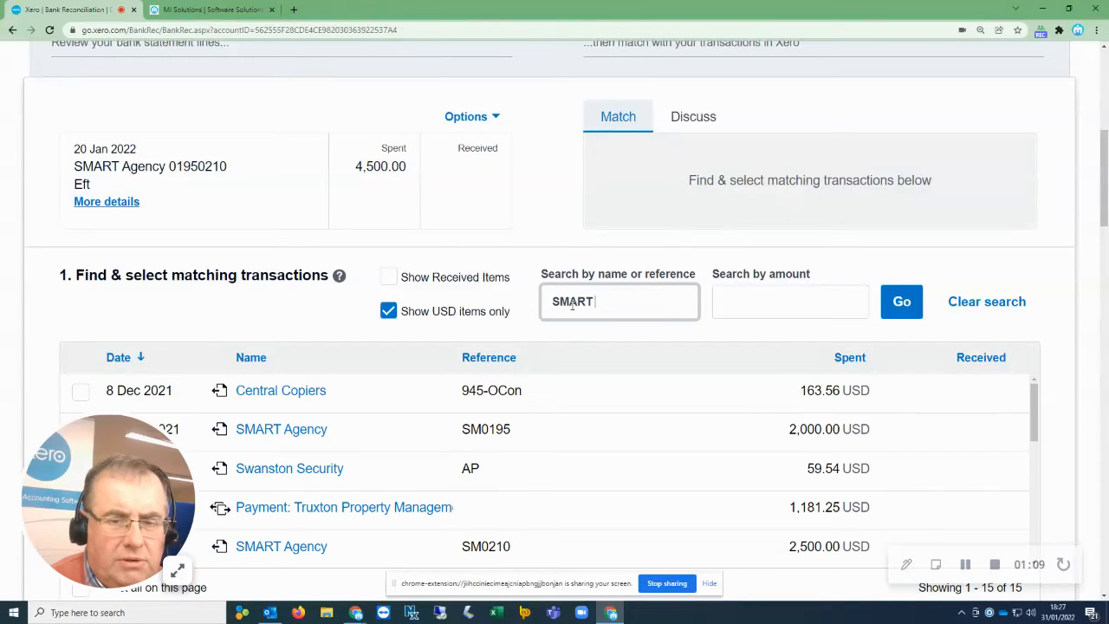
{"action": "key", "text": "Return"}
{"action": "scroll", "coordinate": [153, 376], "scroll_direction": "down", "scroll_amount": 3}
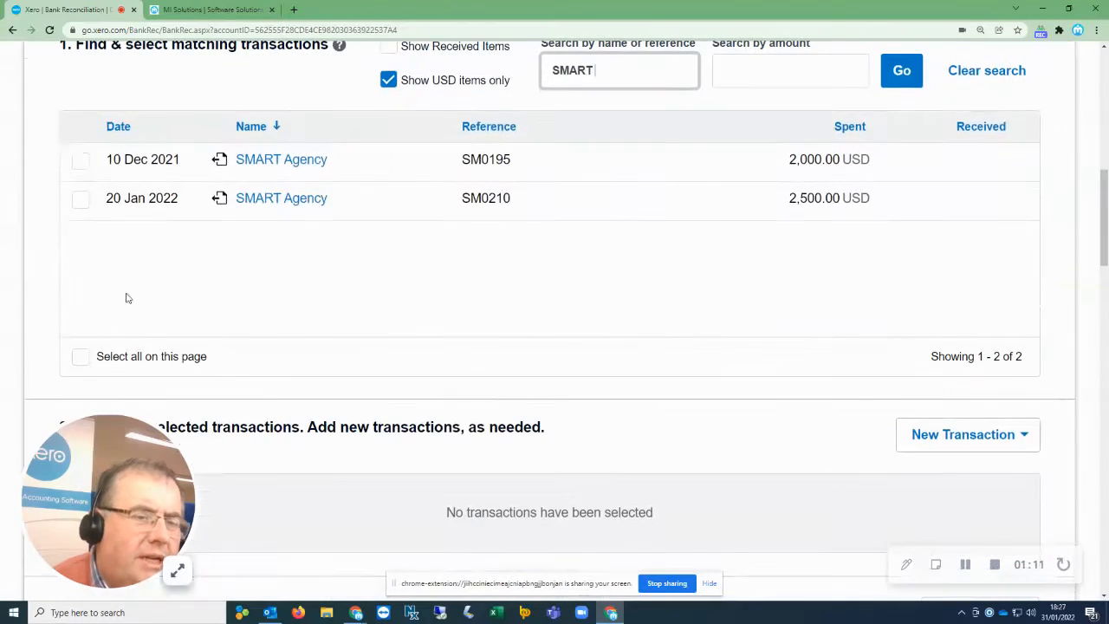
{"action": "left_click", "coordinate": [80, 160]}
{"action": "left_click", "coordinate": [80, 199]}
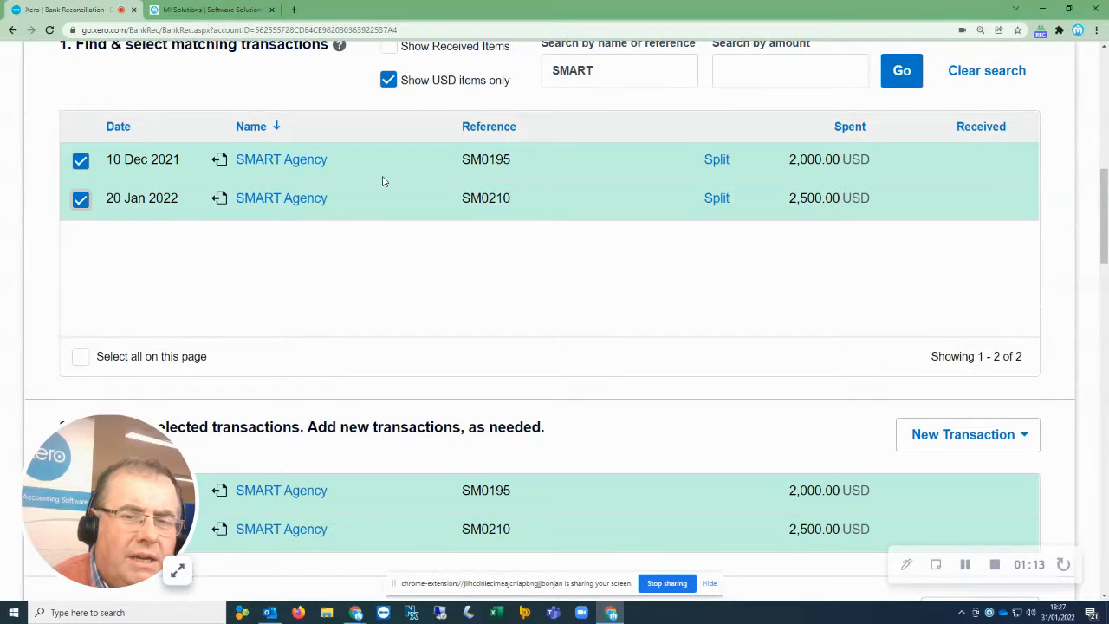
{"action": "scroll", "coordinate": [383, 181], "scroll_direction": "up", "scroll_amount": 3}
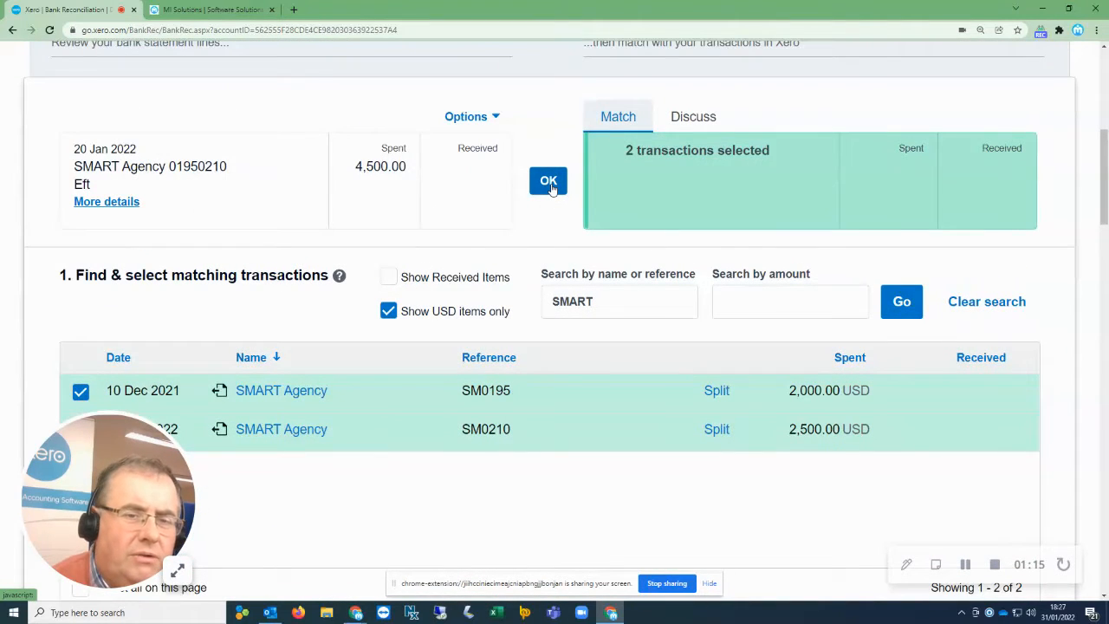
{"action": "left_click", "coordinate": [549, 181]}
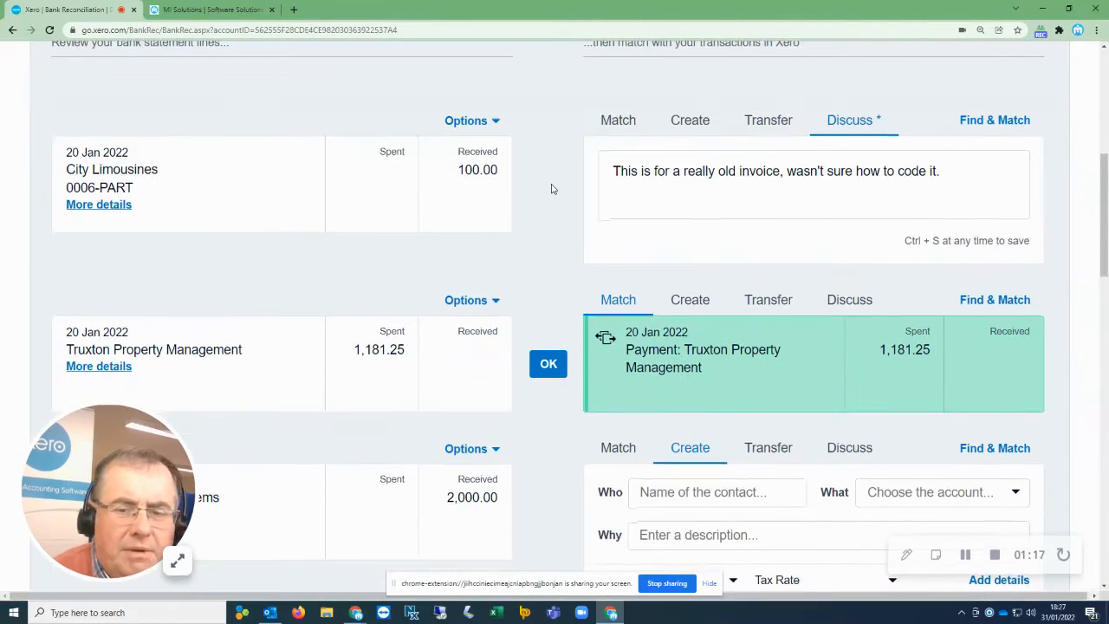
Reconcile the 25 Jan 2022 Ridgeway Banking Corporation fee with its suggested Ridgeway Bank, 404 - Bank Fees coding.
{"action": "scroll", "coordinate": [551, 189], "scroll_direction": "down", "scroll_amount": 3}
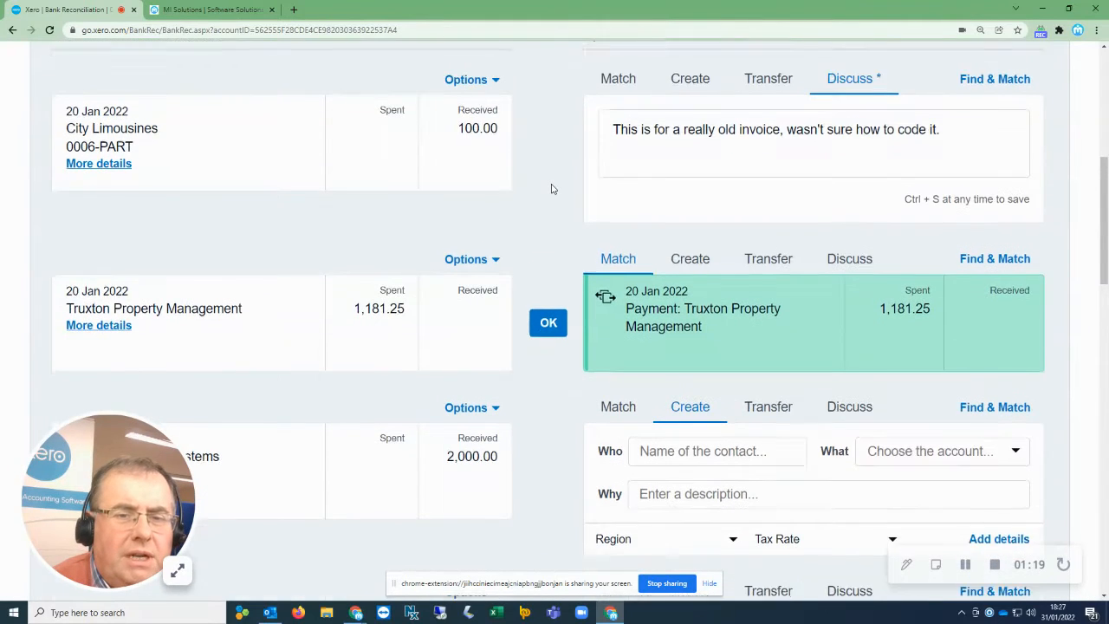
{"action": "scroll", "coordinate": [537, 271], "scroll_direction": "down", "scroll_amount": 2}
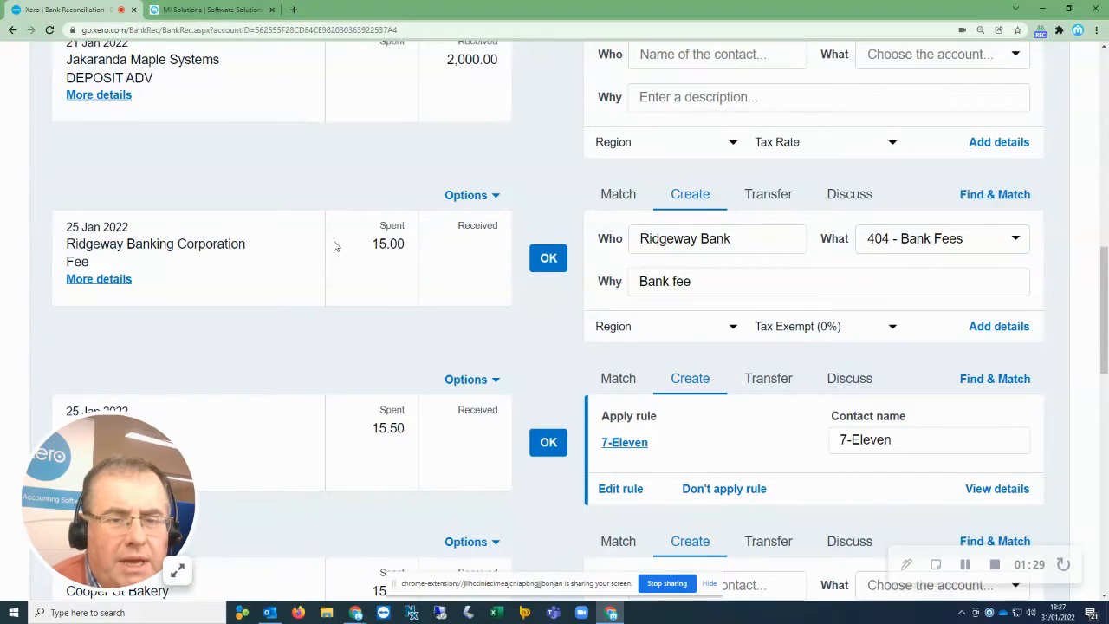
{"action": "left_click", "coordinate": [750, 238]}
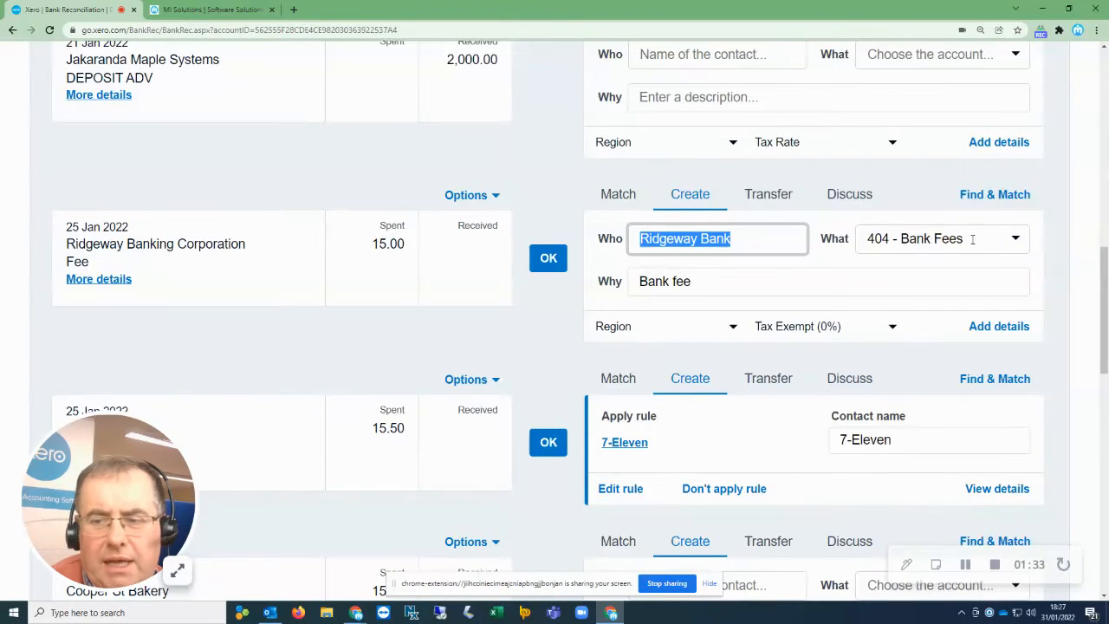
{"action": "key", "text": "Tab"}
{"action": "key", "text": "Tab"}
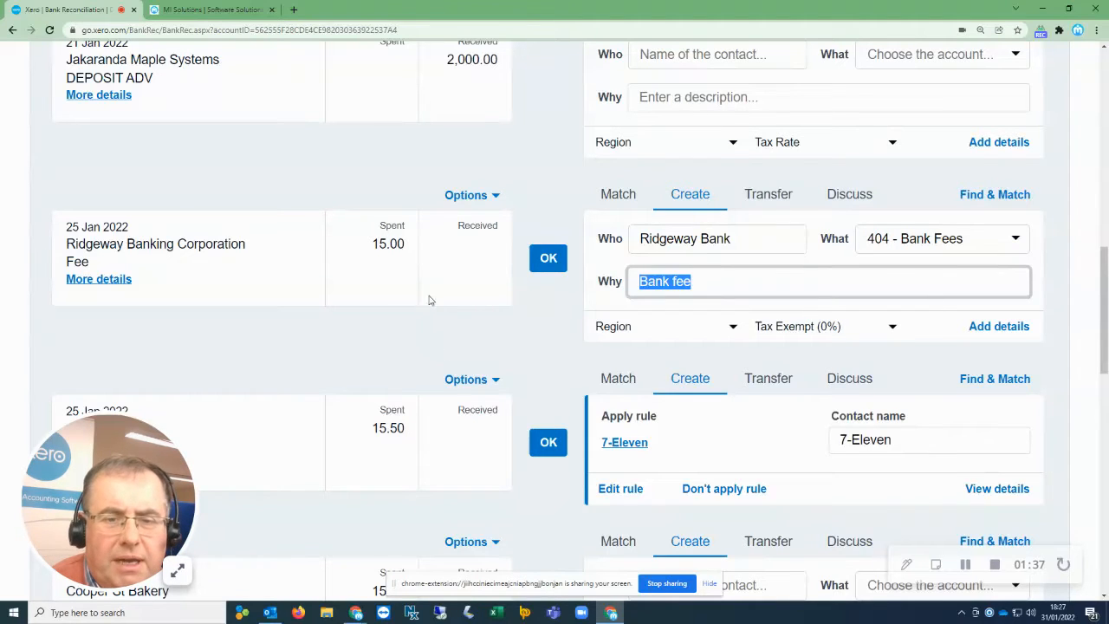
{"action": "left_click", "coordinate": [548, 258]}
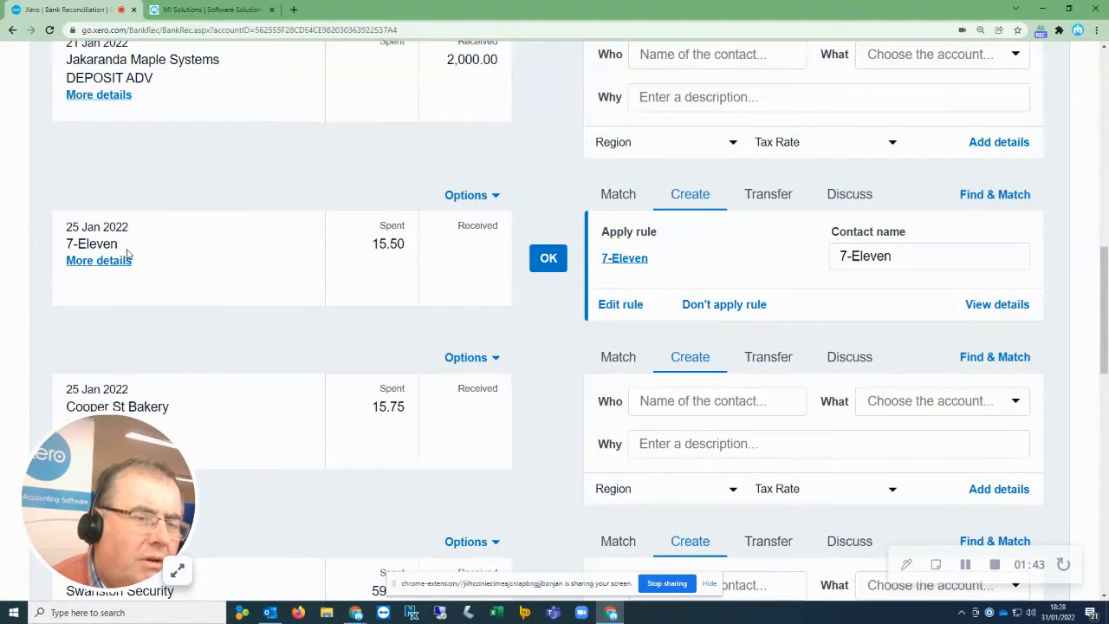
Review the 7-Eleven rule suggestion and the remaining unreconciled statement lines further down the list.
{"action": "left_click_drag", "start_coordinate": [127, 250], "coordinate": [58, 241]}
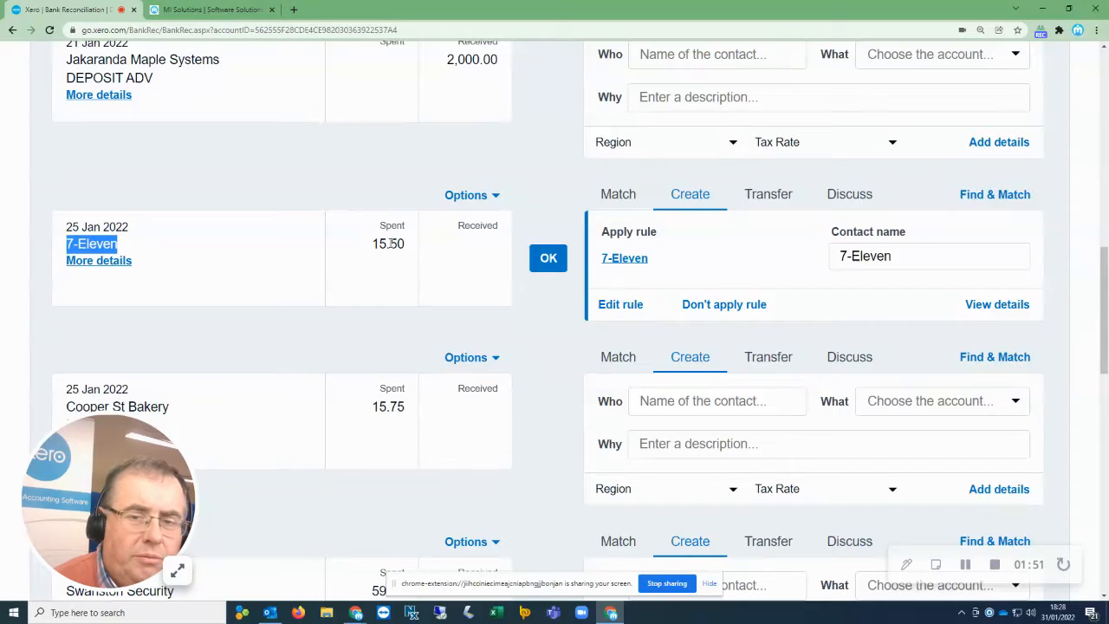
{"action": "scroll", "coordinate": [389, 244], "scroll_direction": "down", "scroll_amount": 2}
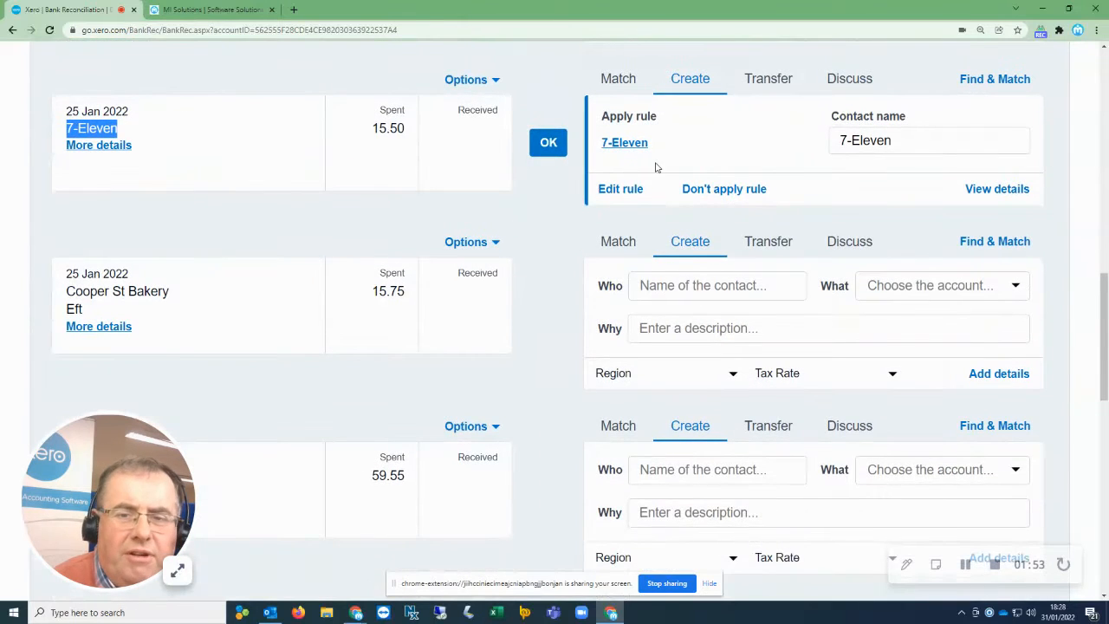
{"action": "left_click_drag", "start_coordinate": [633, 143], "coordinate": [604, 295]}
{"action": "scroll", "coordinate": [544, 350], "scroll_direction": "down", "scroll_amount": 3}
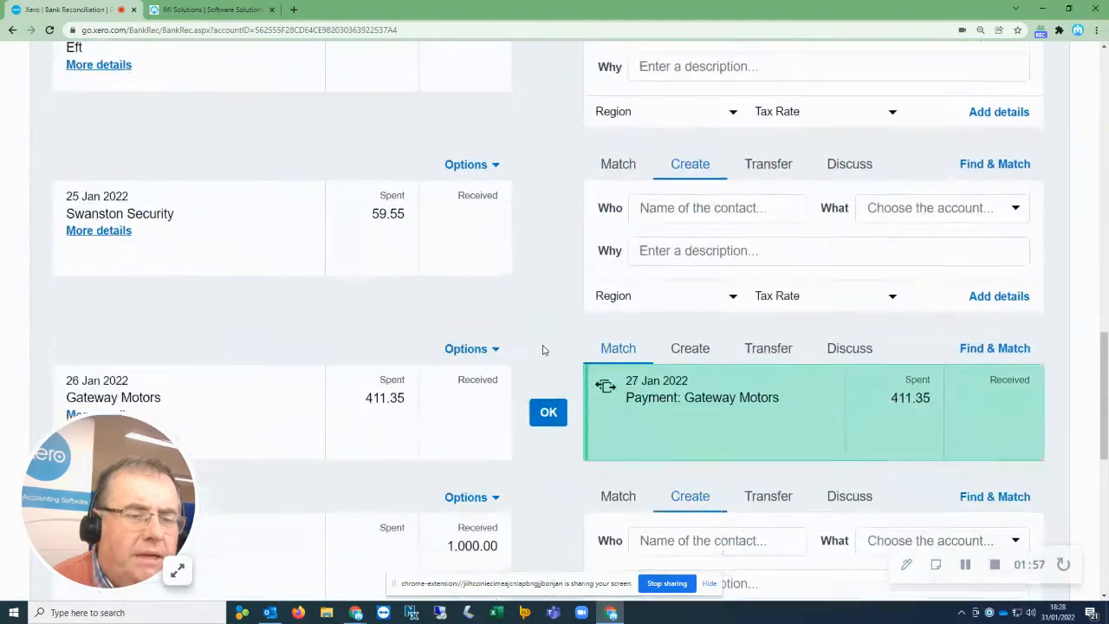
{"action": "scroll", "coordinate": [544, 350], "scroll_direction": "down", "scroll_amount": 2}
{"action": "scroll", "coordinate": [542, 347], "scroll_direction": "down", "scroll_amount": 3}
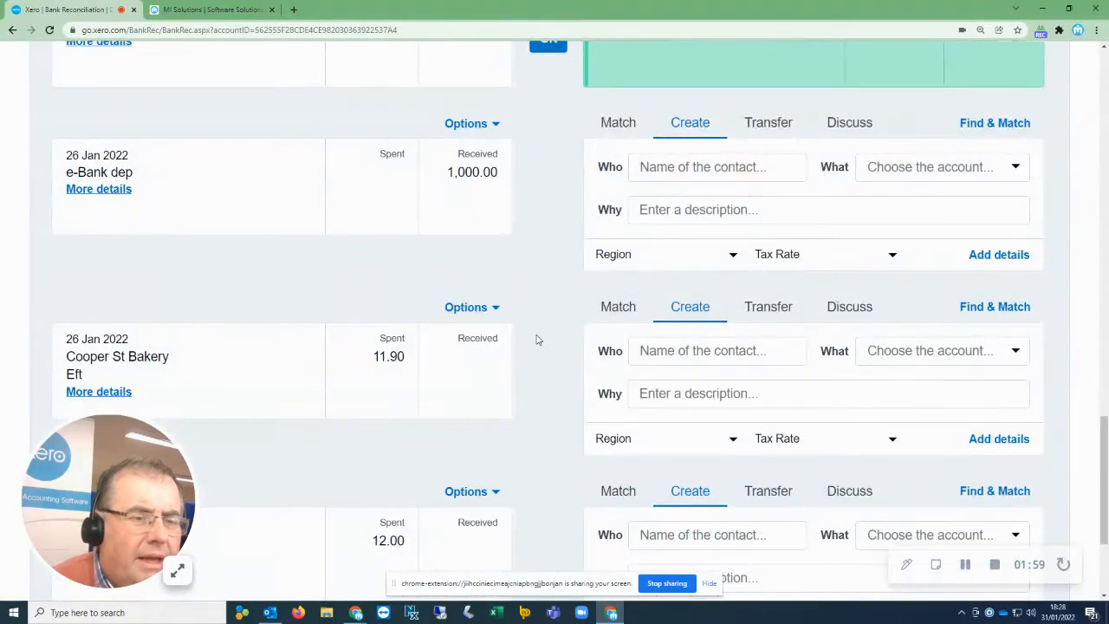
{"action": "scroll", "coordinate": [536, 340], "scroll_direction": "down", "scroll_amount": 3}
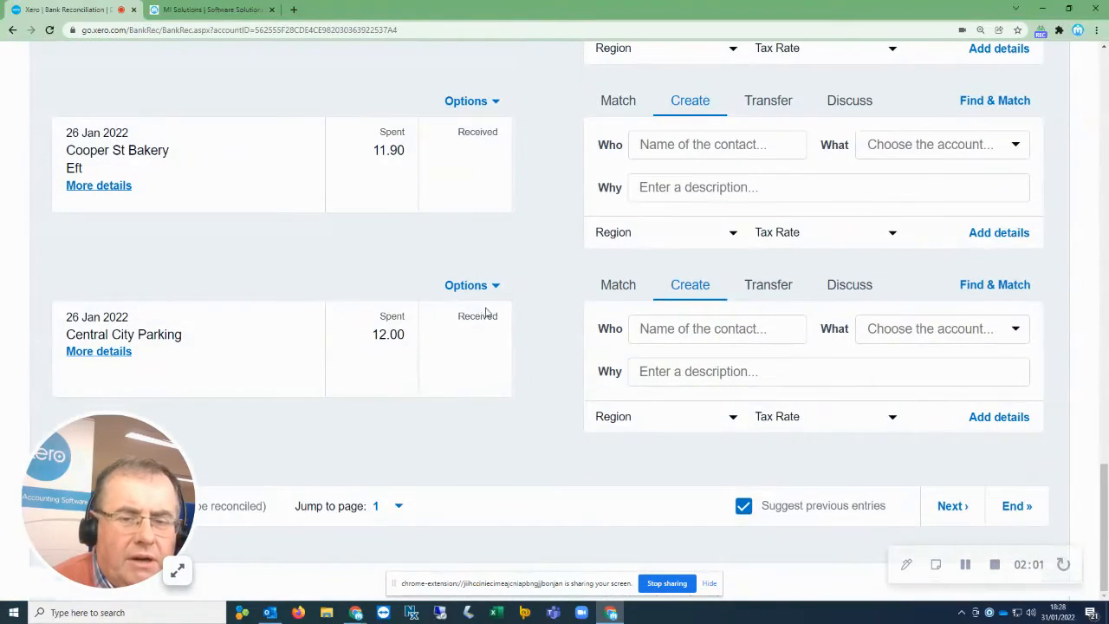
{"action": "left_click", "coordinate": [488, 298]}
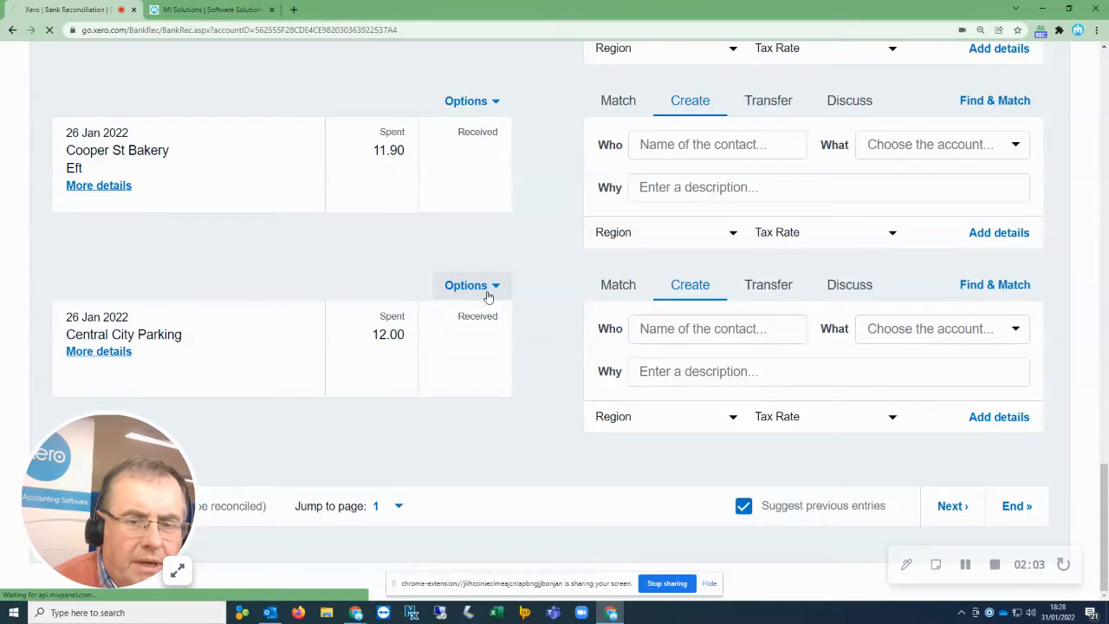
{"action": "scroll", "coordinate": [529, 289], "scroll_direction": "down", "scroll_amount": 14}
{"action": "scroll", "coordinate": [543, 281], "scroll_direction": "down", "scroll_amount": 4}
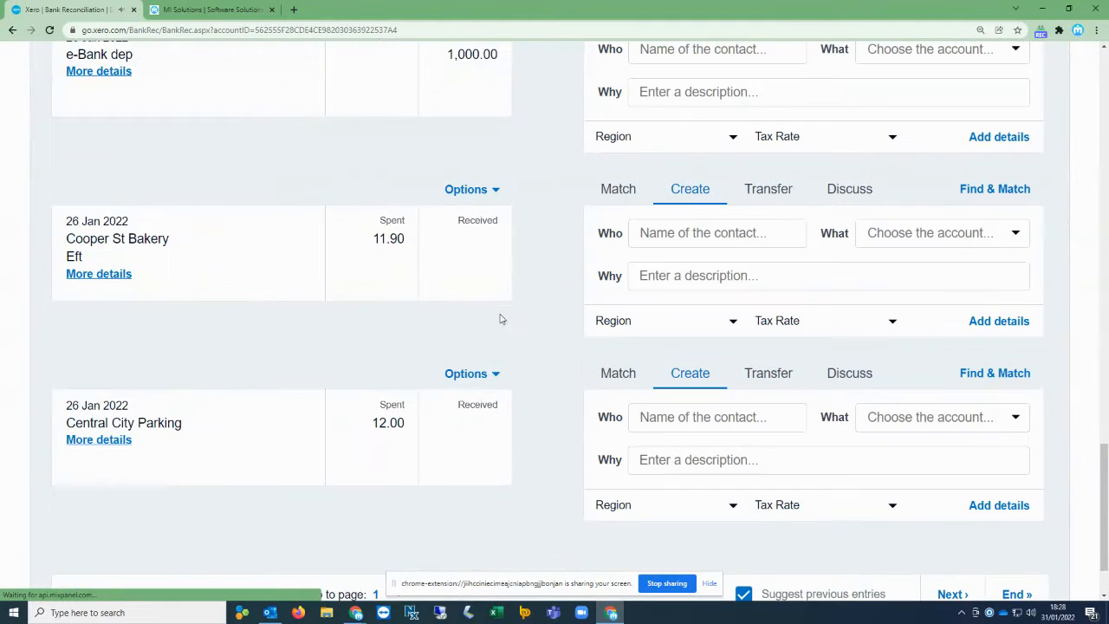
Create a spend money bank rule from the Central City Parking line with the condition Payee contains Parking.
{"action": "left_click", "coordinate": [495, 375]}
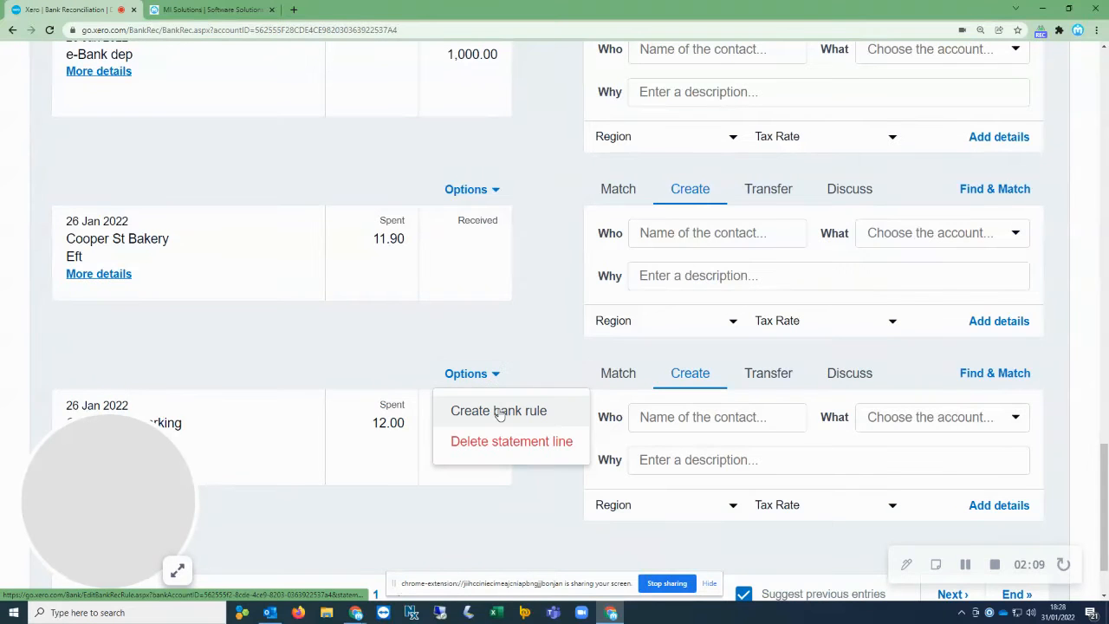
{"action": "left_click", "coordinate": [499, 411]}
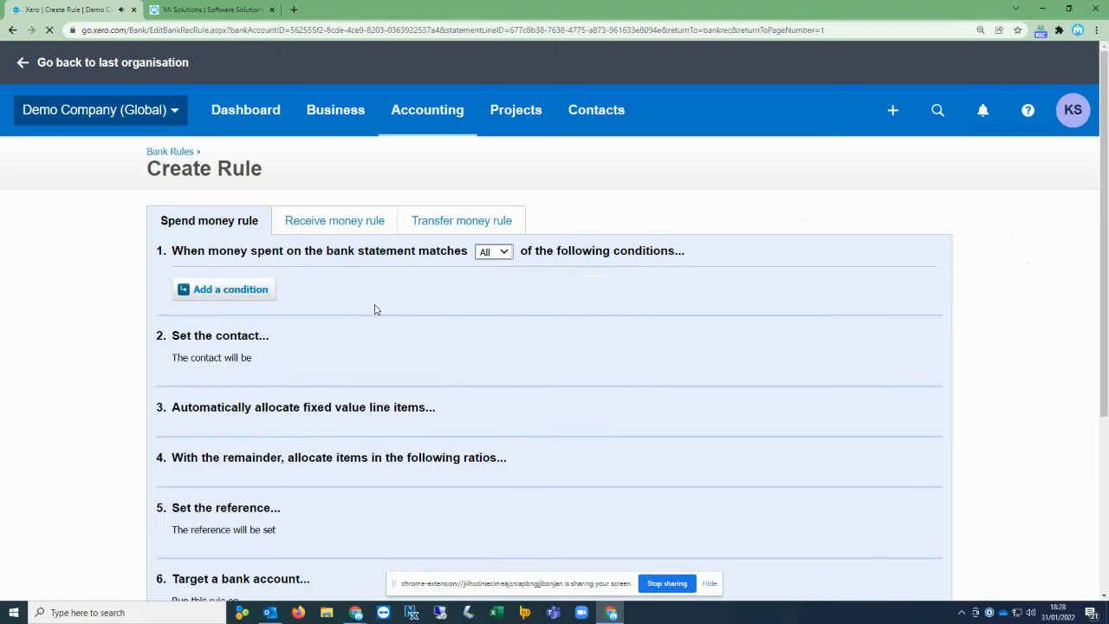
{"action": "double_click", "coordinate": [490, 279]}
{"action": "key", "text": "ctrl+c"}
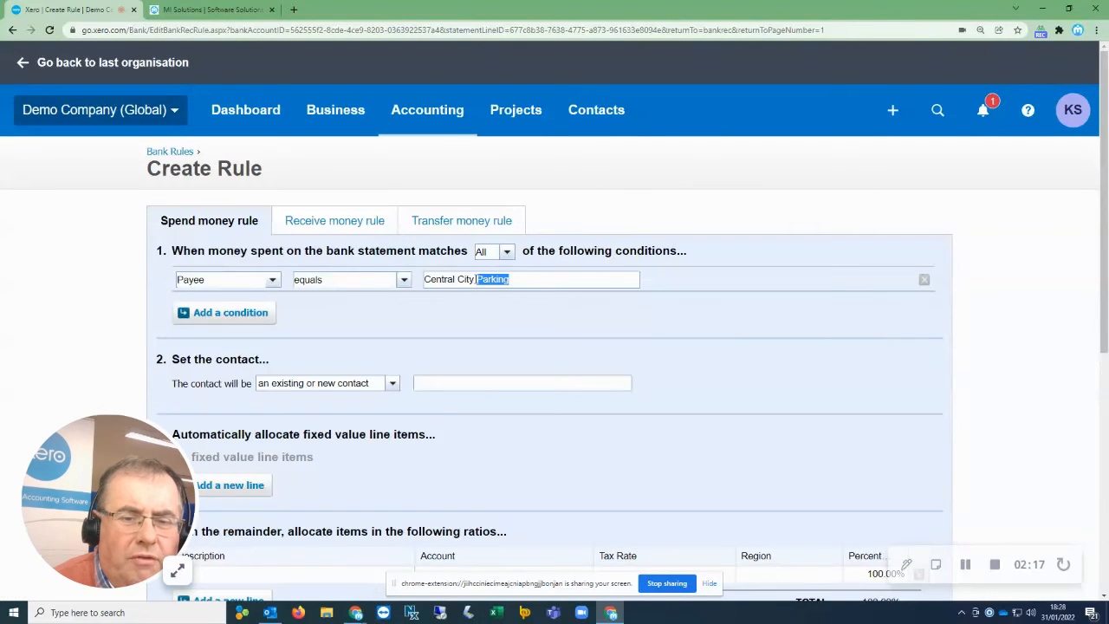
{"action": "left_click", "coordinate": [474, 279]}
{"action": "key", "text": "BackSpace"}
{"action": "key", "text": "BackSpace"}
{"action": "key", "text": "BackSpace"}
{"action": "key", "text": "BackSpace"}
{"action": "key", "text": "BackSpace"}
{"action": "key", "text": "BackSpace"}
{"action": "key", "text": "BackSpace"}
{"action": "key", "text": "BackSpace"}
{"action": "key", "text": "BackSpace"}
{"action": "key", "text": "BackSpace"}
{"action": "key", "text": "BackSpace"}
{"action": "key", "text": "BackSpace"}
{"action": "key", "text": "BackSpace"}
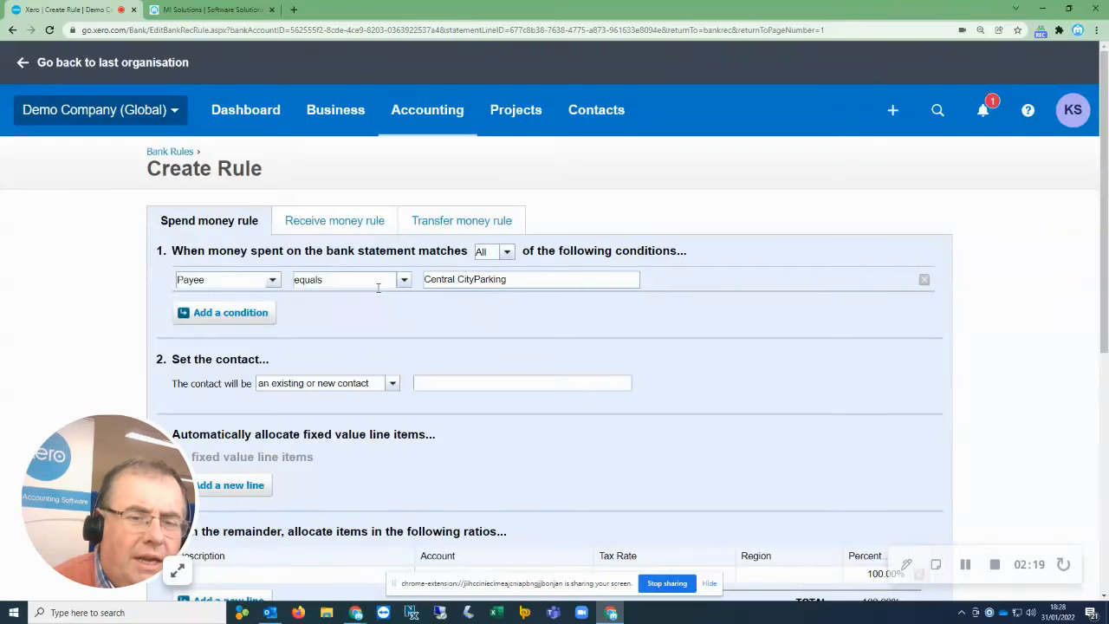
{"action": "left_click", "coordinate": [403, 282]}
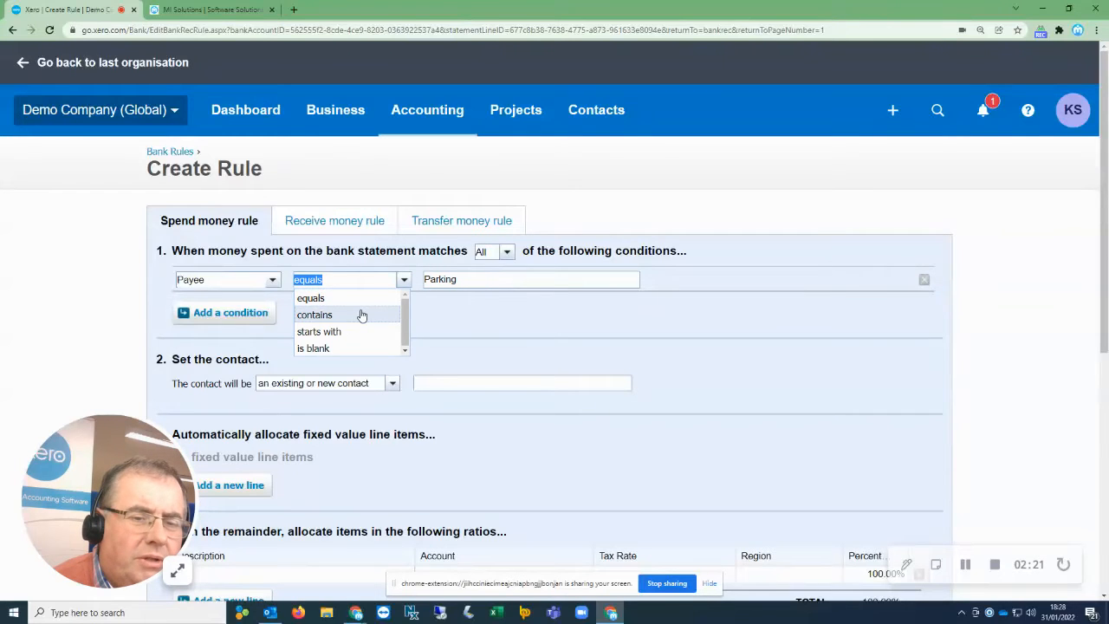
{"action": "left_click", "coordinate": [359, 314]}
Set the rule's contact to Parking and the allocation line's description to Parking.
{"action": "left_click", "coordinate": [431, 383]}
{"action": "key", "text": "ctrl+v"}
{"action": "scroll", "coordinate": [390, 352], "scroll_direction": "down", "scroll_amount": 3}
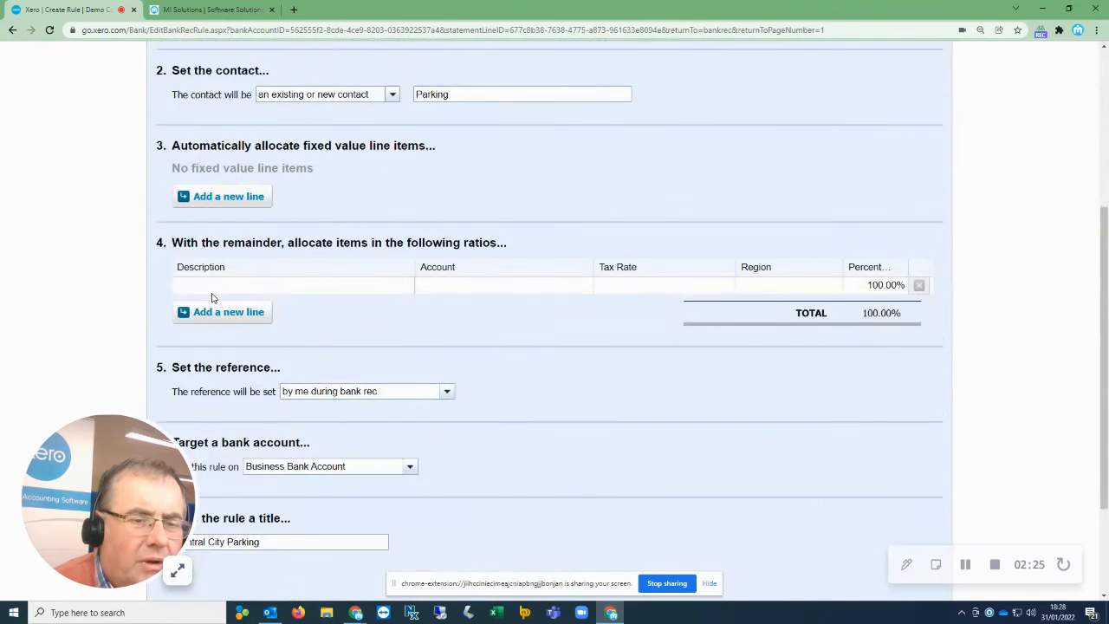
{"action": "left_click", "coordinate": [205, 287]}
{"action": "key", "text": "ctrl+v"}
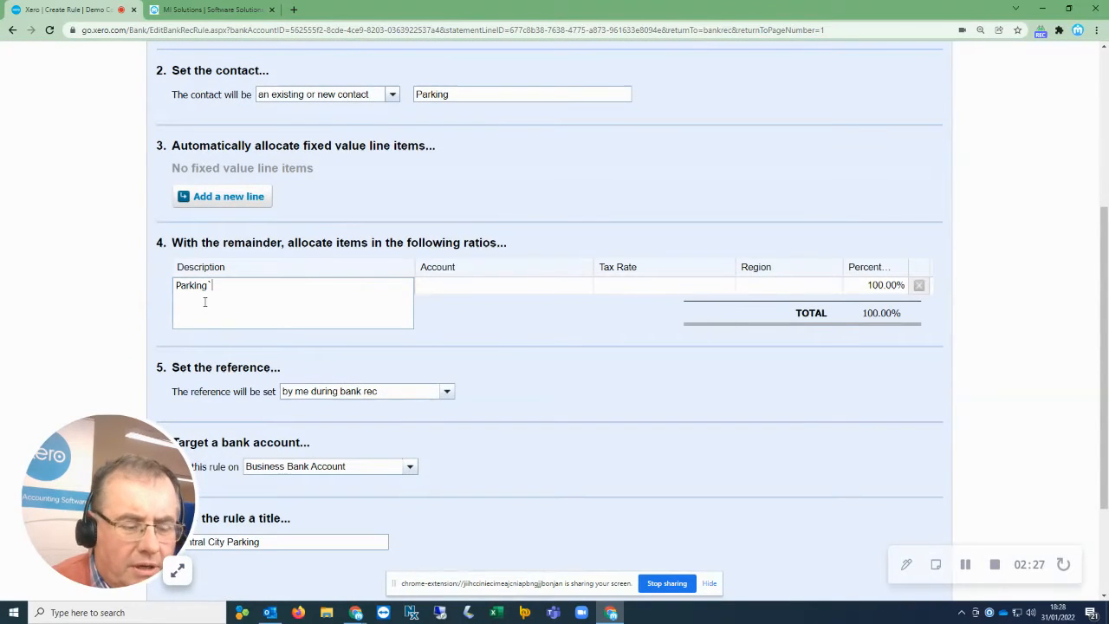
Set the allocation line's account to 449 - Motor Vehicle Expenses and its tax rate to Tax Exempt (0%).
{"action": "key", "text": "Tab"}
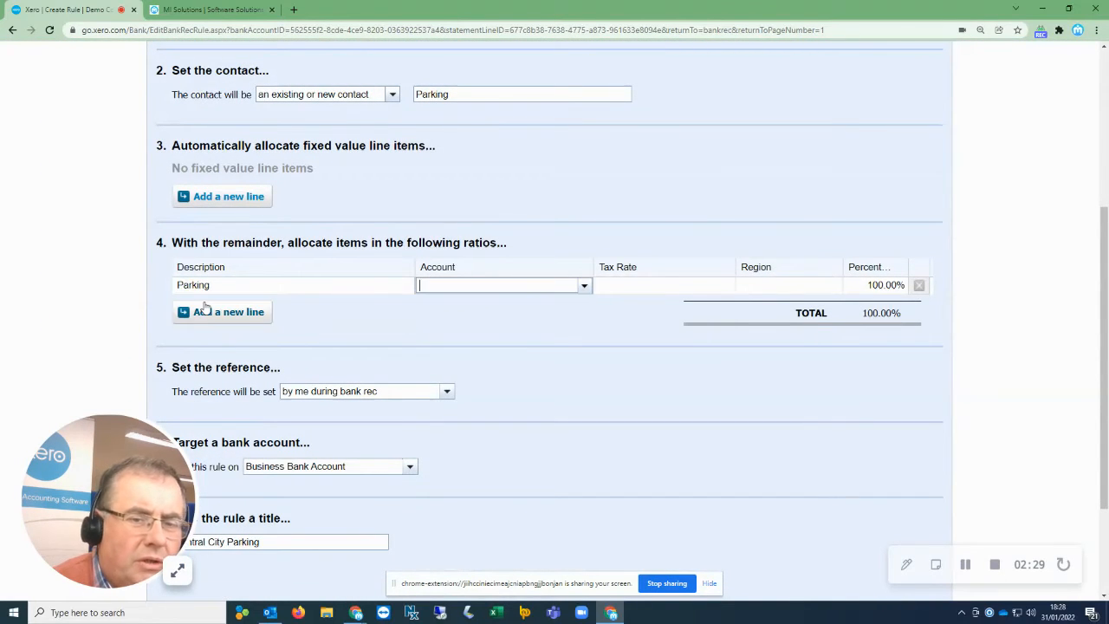
{"action": "type", "text": "mot"}
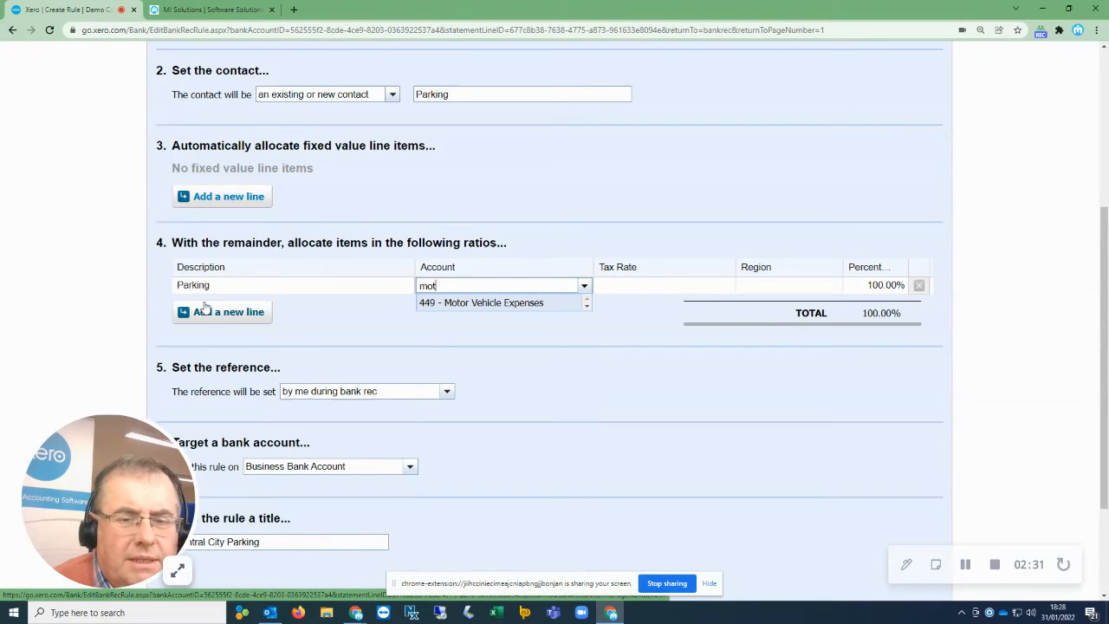
{"action": "left_click", "coordinate": [490, 305]}
{"action": "left_click", "coordinate": [676, 290]}
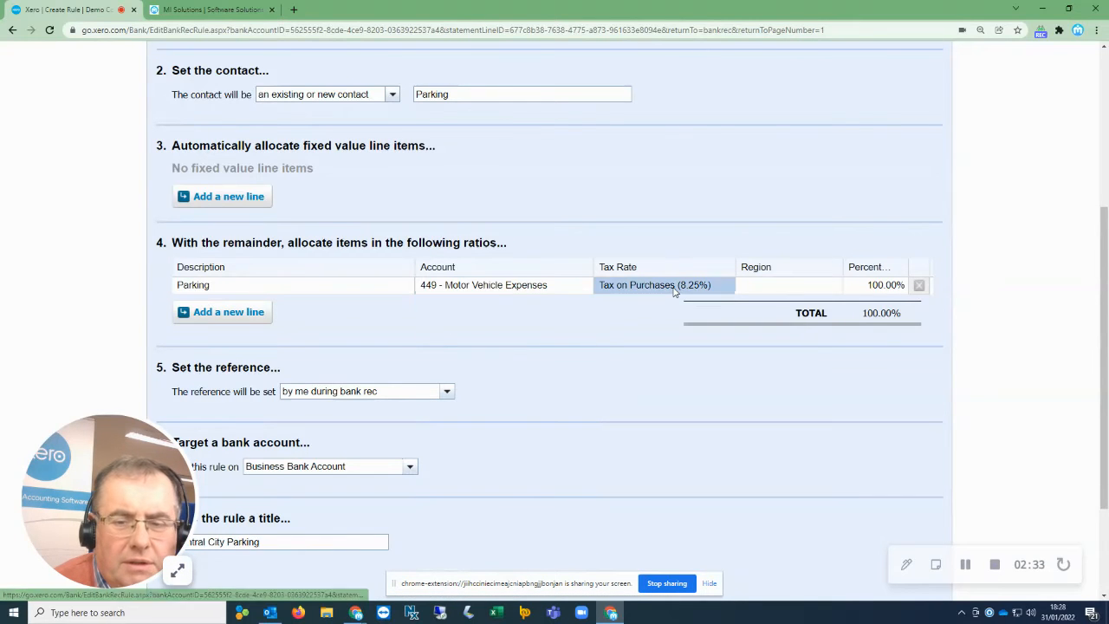
{"action": "type", "text": "tax"}
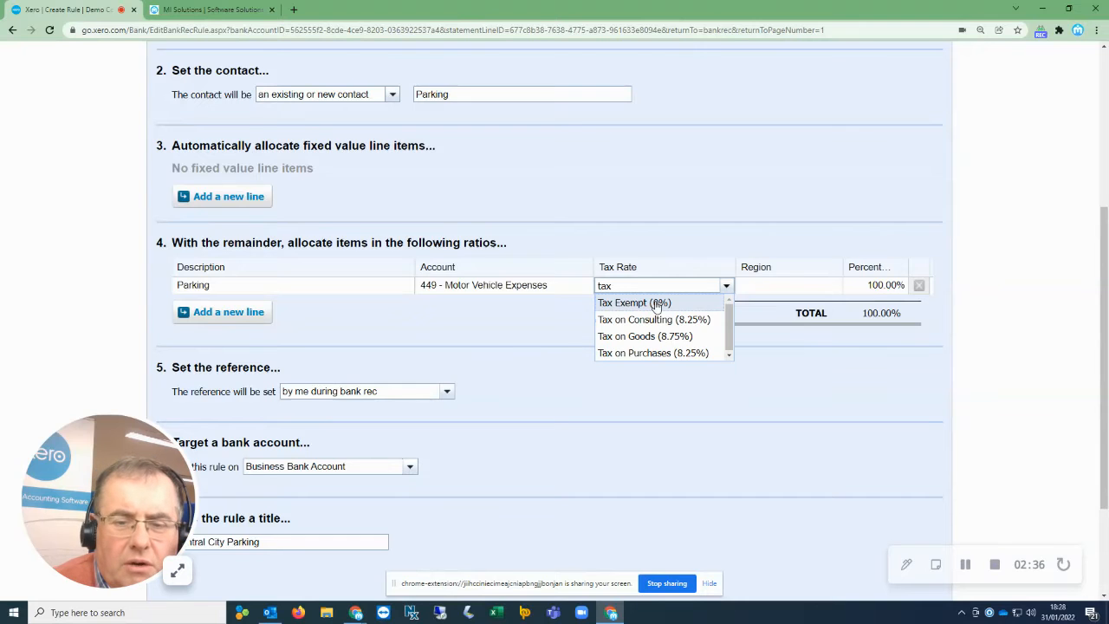
{"action": "left_click", "coordinate": [656, 305]}
{"action": "scroll", "coordinate": [477, 359], "scroll_direction": "down", "scroll_amount": 2}
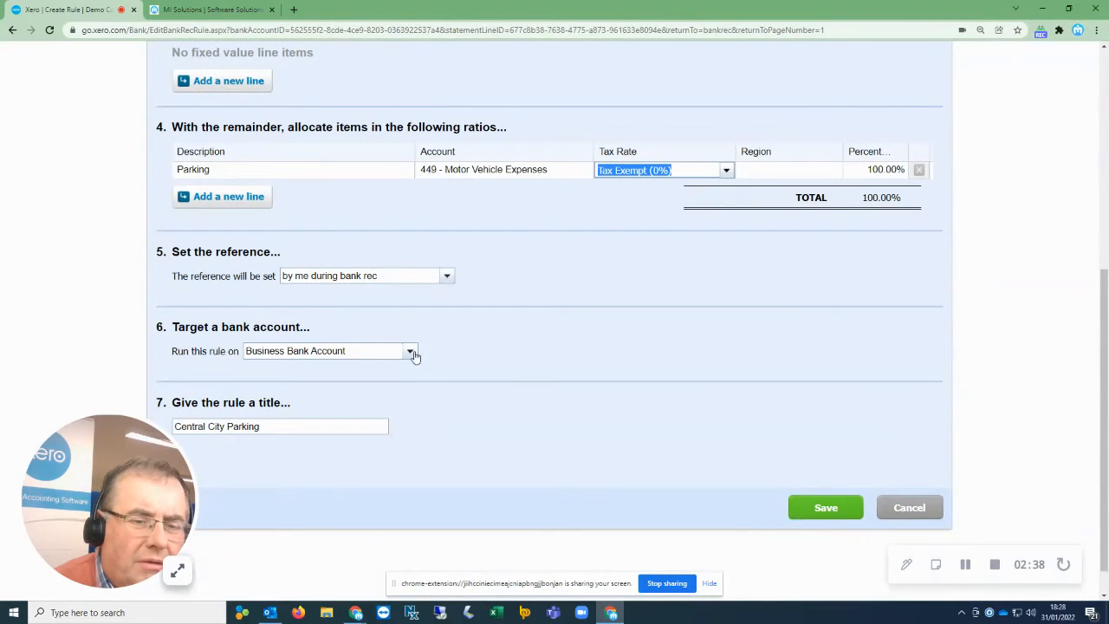
Set the rule's reference to come from the Description and change the rule title to Parking.
{"action": "left_click", "coordinate": [446, 277]}
{"action": "left_click", "coordinate": [336, 309]}
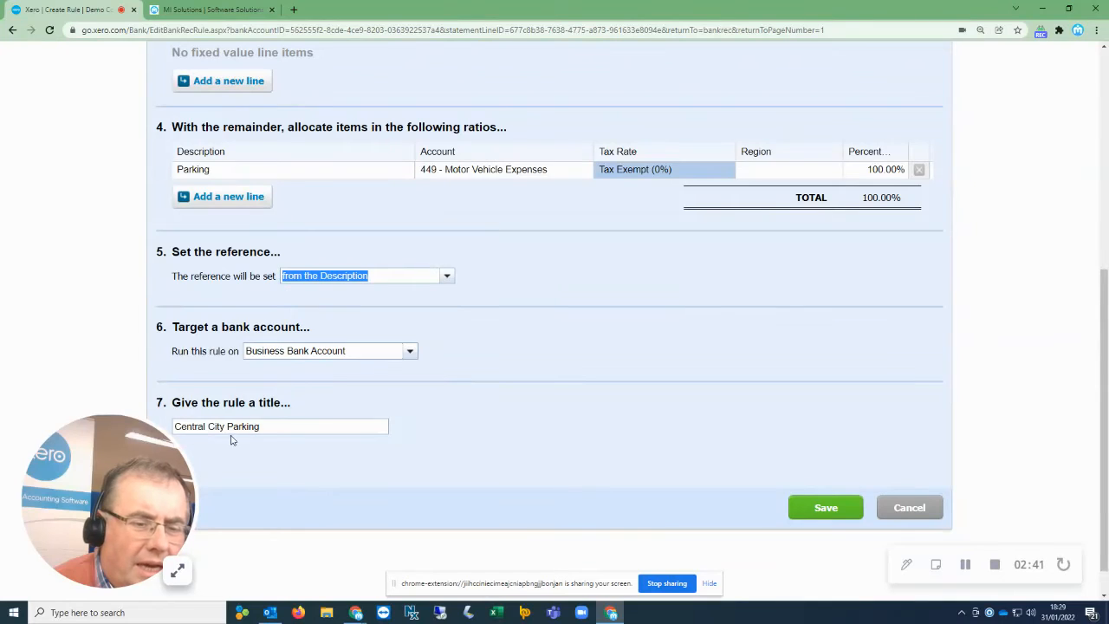
{"action": "left_click", "coordinate": [228, 425]}
{"action": "key", "text": "BackSpace"}
{"action": "key", "text": "BackSpace"}
{"action": "key", "text": "BackSpace"}
{"action": "key", "text": "BackSpace"}
{"action": "key", "text": "BackSpace"}
{"action": "key", "text": "BackSpace"}
{"action": "key", "text": "BackSpace"}
{"action": "key", "text": "BackSpace"}
{"action": "key", "text": "BackSpace"}
{"action": "key", "text": "BackSpace"}
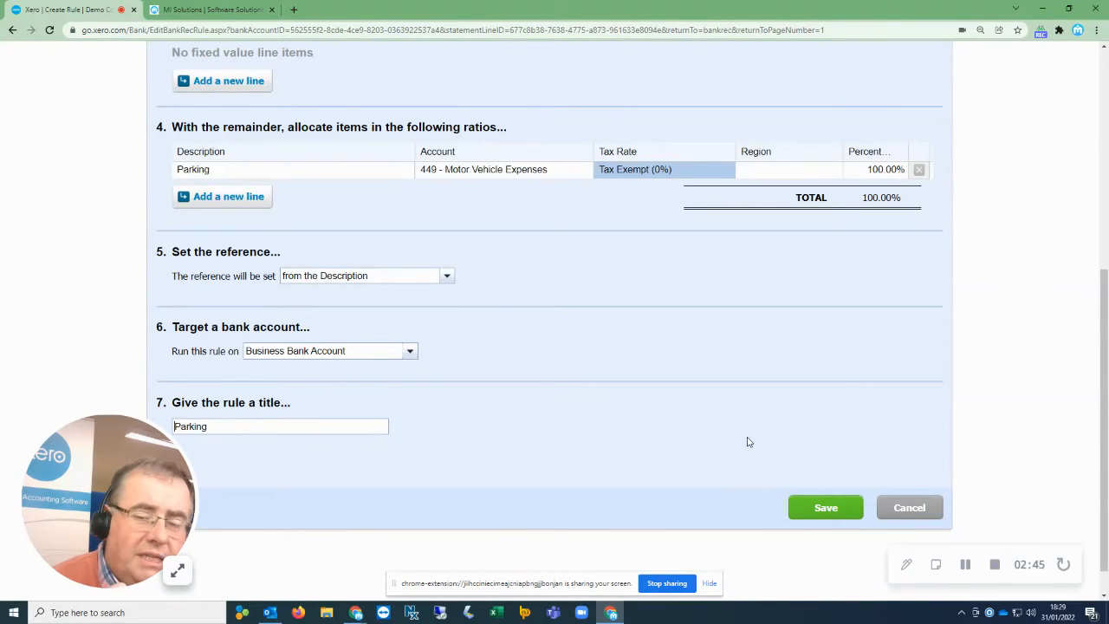
Save the Parking bank rule and check it is applied to the Central City Parking statement line.
{"action": "left_click", "coordinate": [819, 508]}
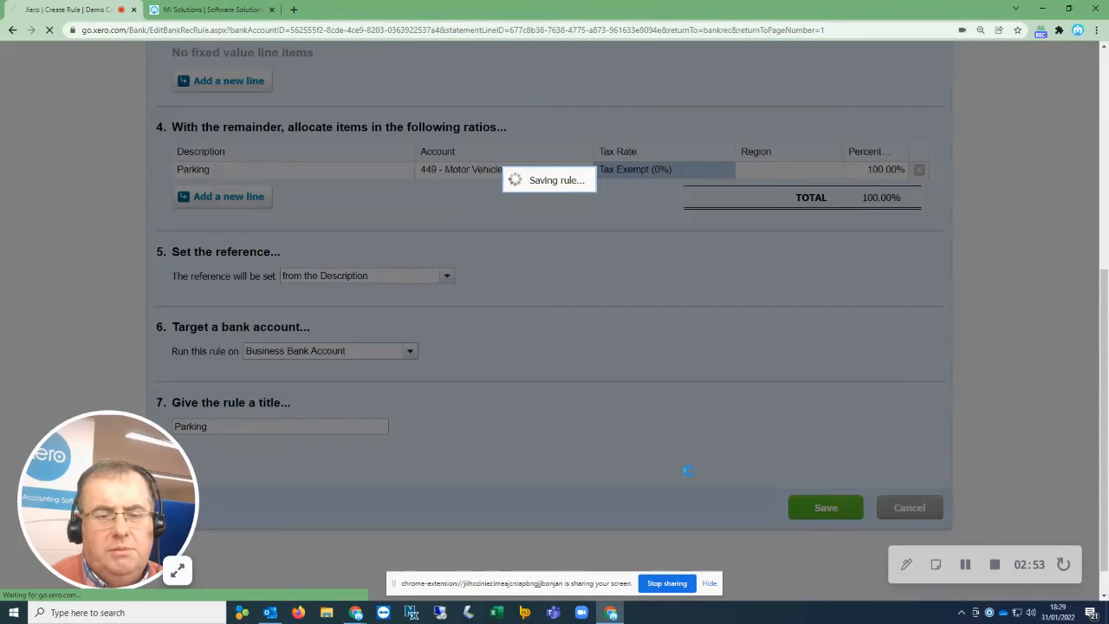
{"action": "scroll", "coordinate": [520, 454], "scroll_direction": "down", "scroll_amount": 2}
{"action": "scroll", "coordinate": [528, 452], "scroll_direction": "down", "scroll_amount": 15}
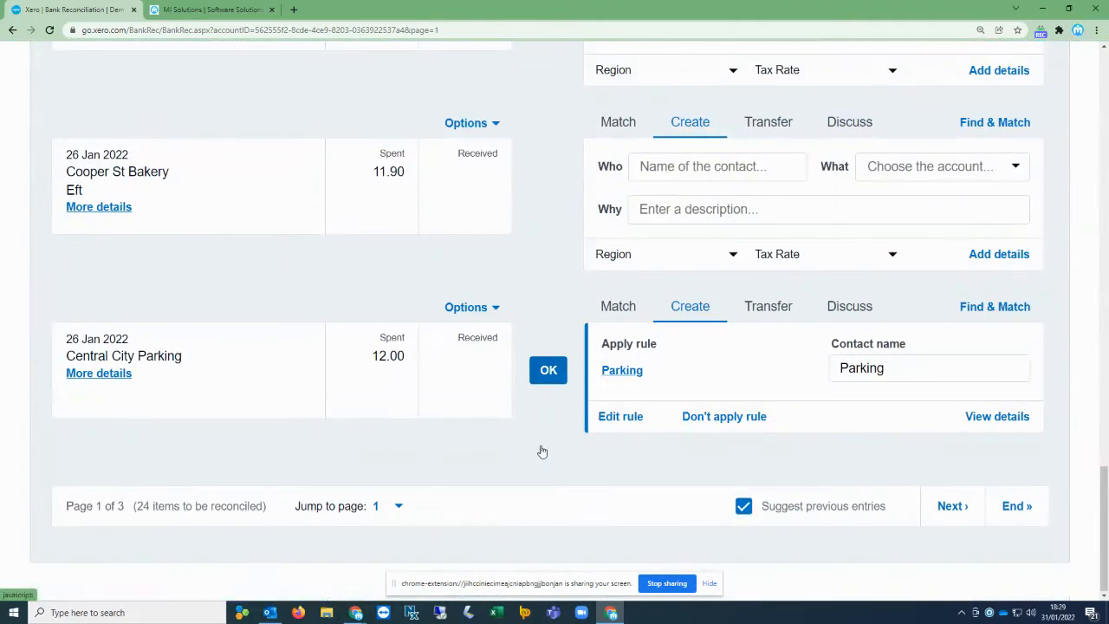
{"action": "left_click_drag", "start_coordinate": [183, 356], "coordinate": [106, 356]}
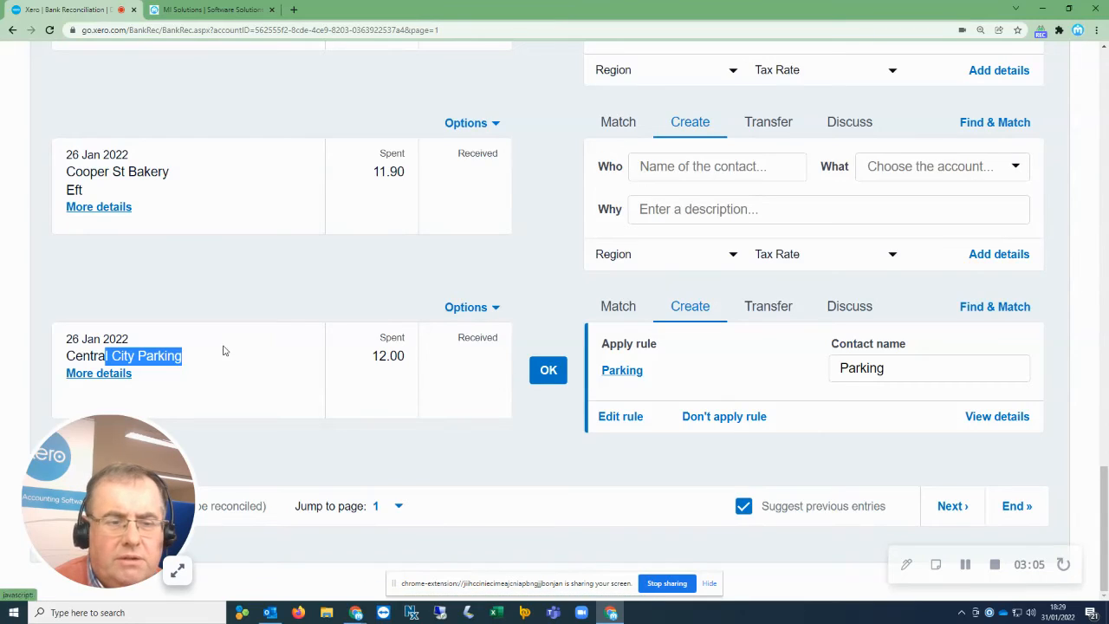
{"action": "scroll", "coordinate": [223, 349], "scroll_direction": "up", "scroll_amount": 5}
{"action": "scroll", "coordinate": [227, 356], "scroll_direction": "up", "scroll_amount": 10}
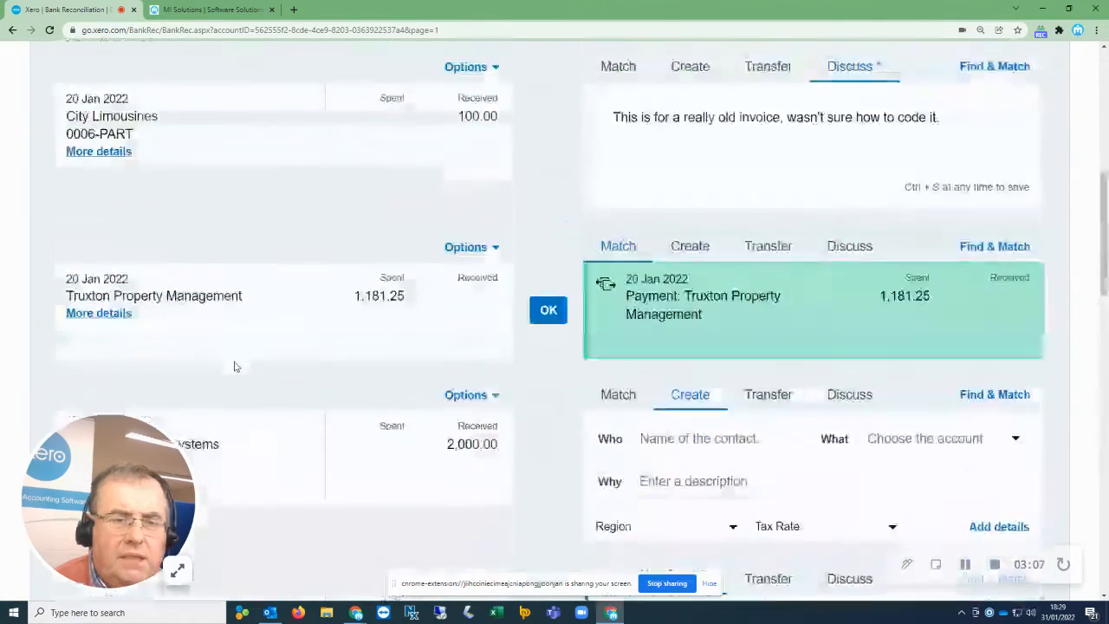
{"action": "scroll", "coordinate": [232, 364], "scroll_direction": "down", "scroll_amount": 4}
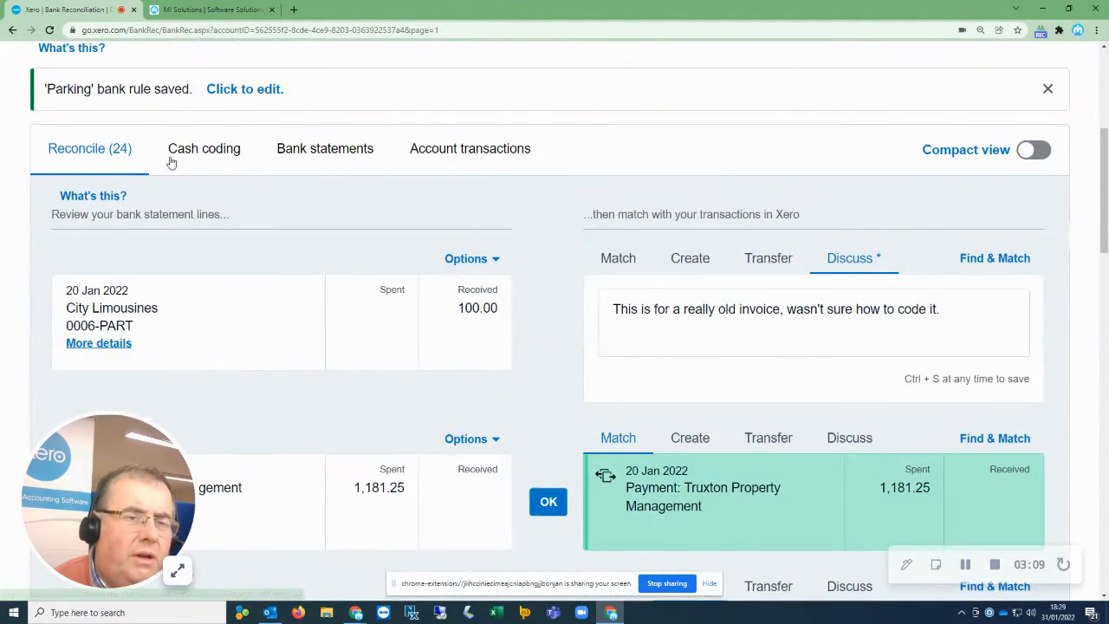
Open cash coding for the account and sort the statement lines by payee.
{"action": "left_click", "coordinate": [205, 157]}
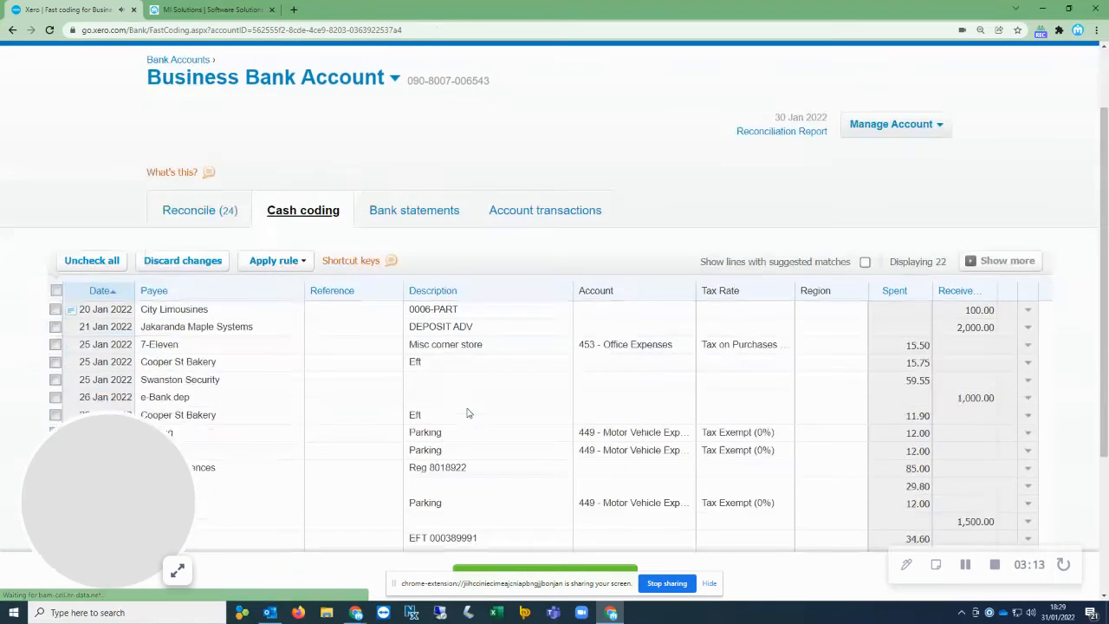
{"action": "scroll", "coordinate": [467, 413], "scroll_direction": "down", "scroll_amount": 2}
{"action": "left_click", "coordinate": [159, 213]}
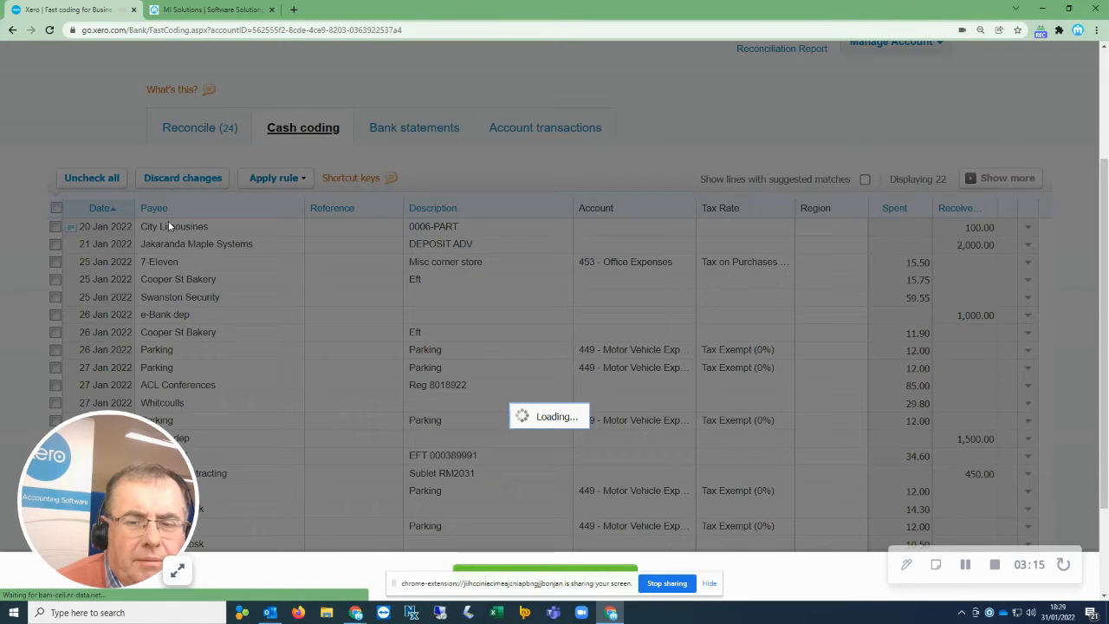
{"action": "scroll", "coordinate": [199, 251], "scroll_direction": "down", "scroll_amount": 1}
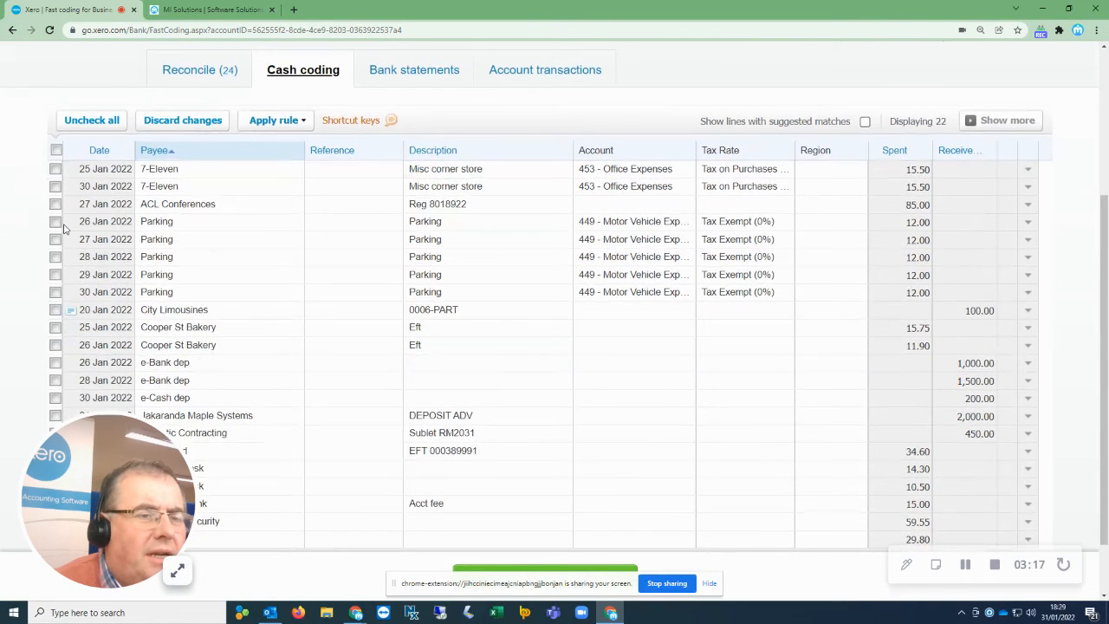
Select the five Parking lines and the two 7-Eleven lines in the cash coding list.
{"action": "left_click", "coordinate": [56, 222]}
{"action": "left_click", "coordinate": [56, 239]}
{"action": "left_click", "coordinate": [56, 274]}
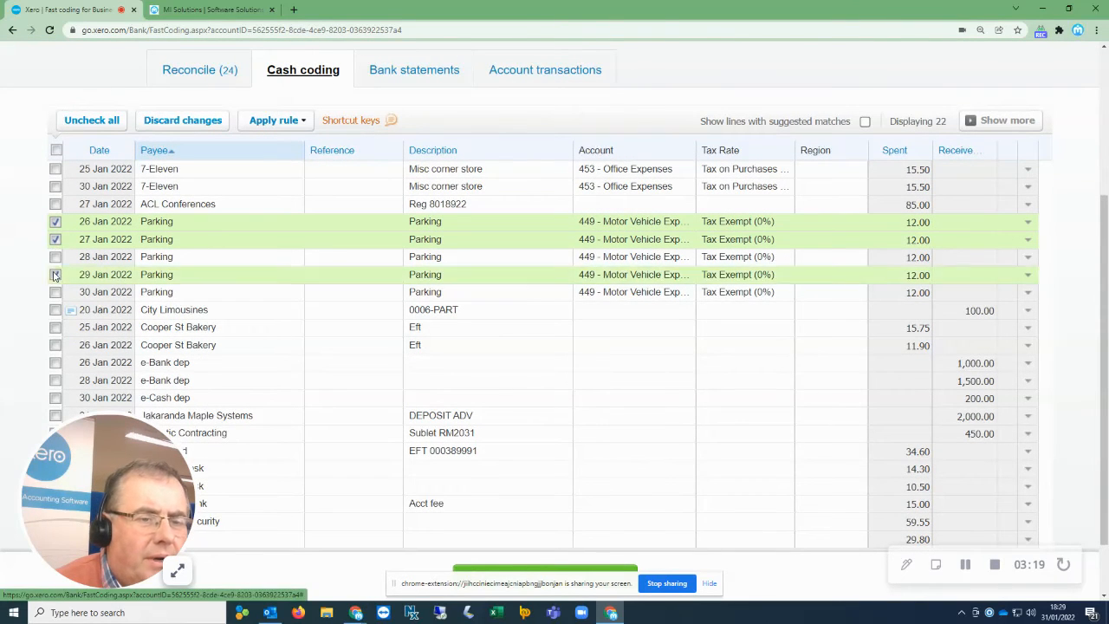
{"action": "left_click", "coordinate": [55, 292]}
{"action": "left_click", "coordinate": [56, 256]}
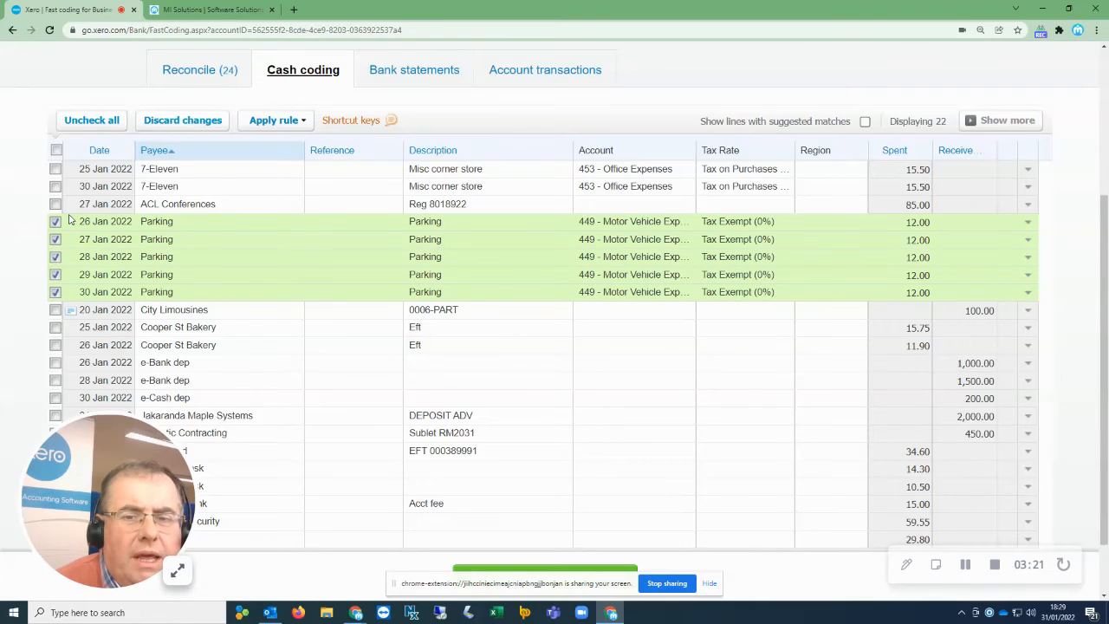
{"action": "left_click", "coordinate": [56, 186]}
{"action": "left_click", "coordinate": [55, 169]}
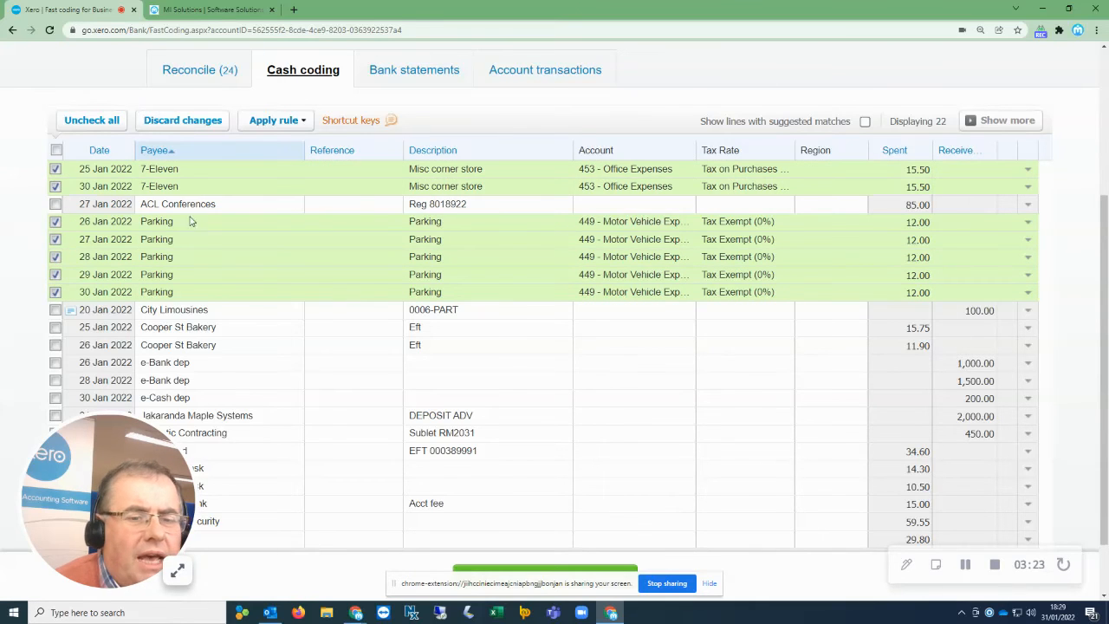
Save and reconcile the selected cash coding lines.
{"action": "scroll", "coordinate": [317, 315], "scroll_direction": "down", "scroll_amount": 1}
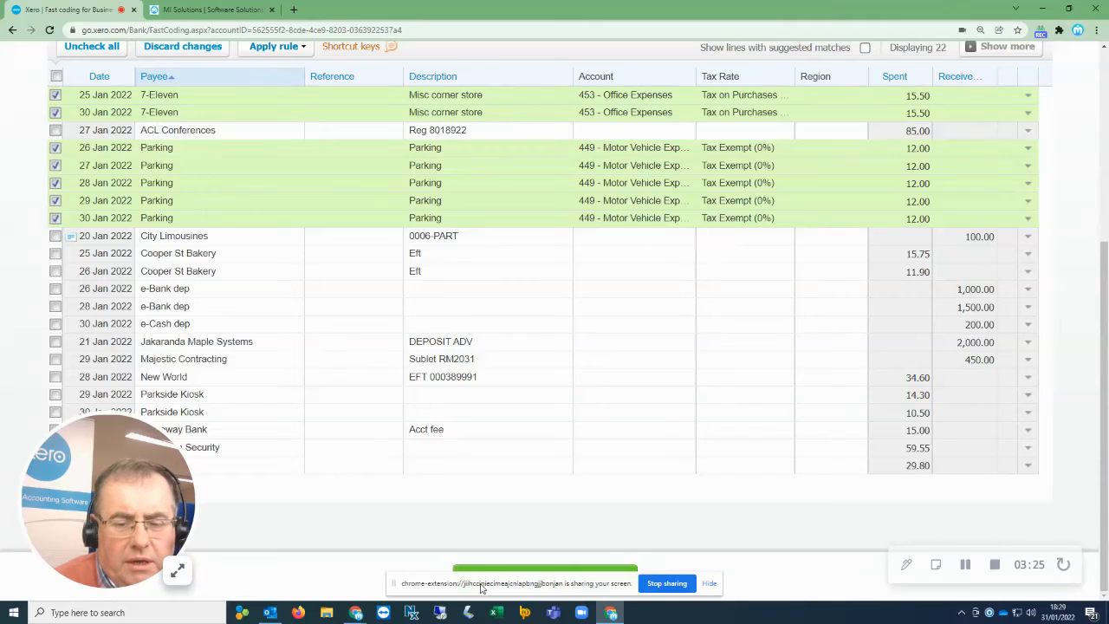
{"action": "left_click", "coordinate": [709, 585]}
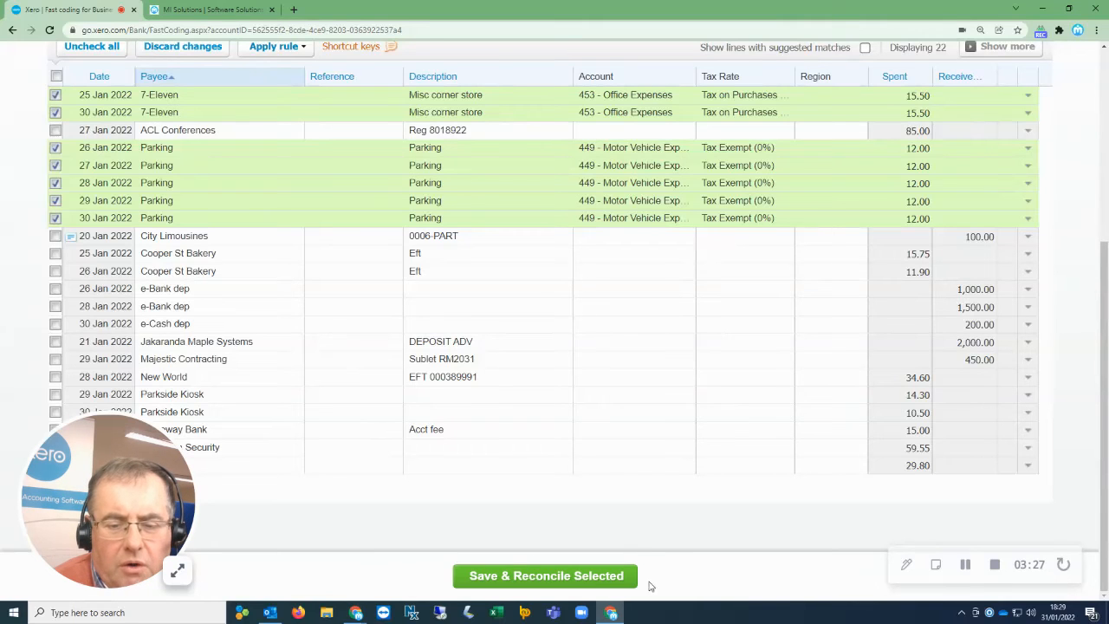
{"action": "left_click", "coordinate": [578, 578]}
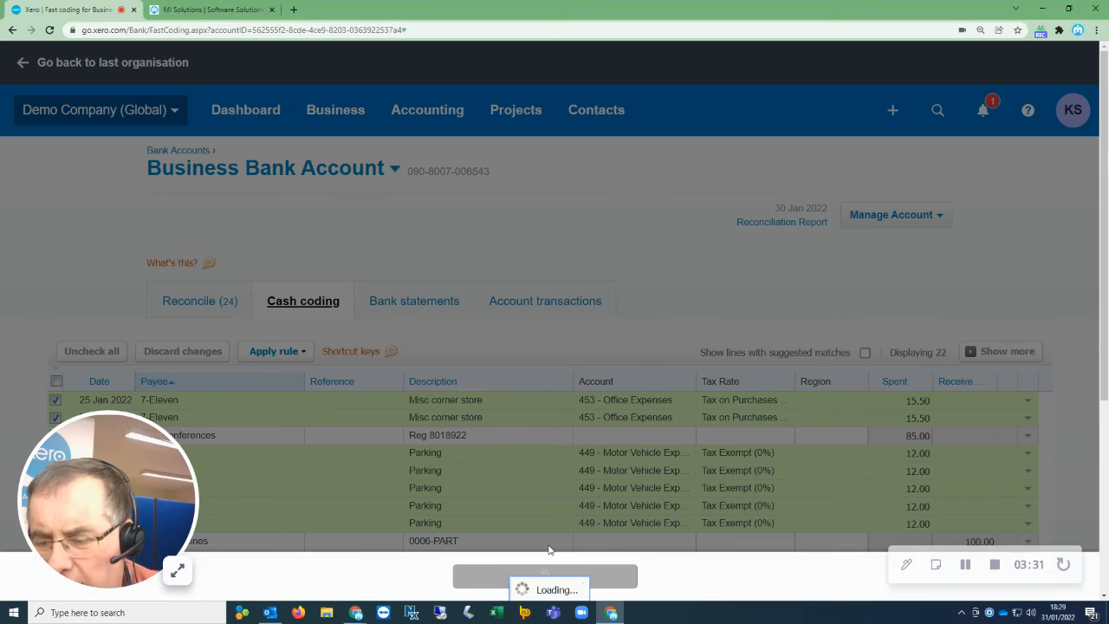
{"action": "left_click", "coordinate": [611, 357]}
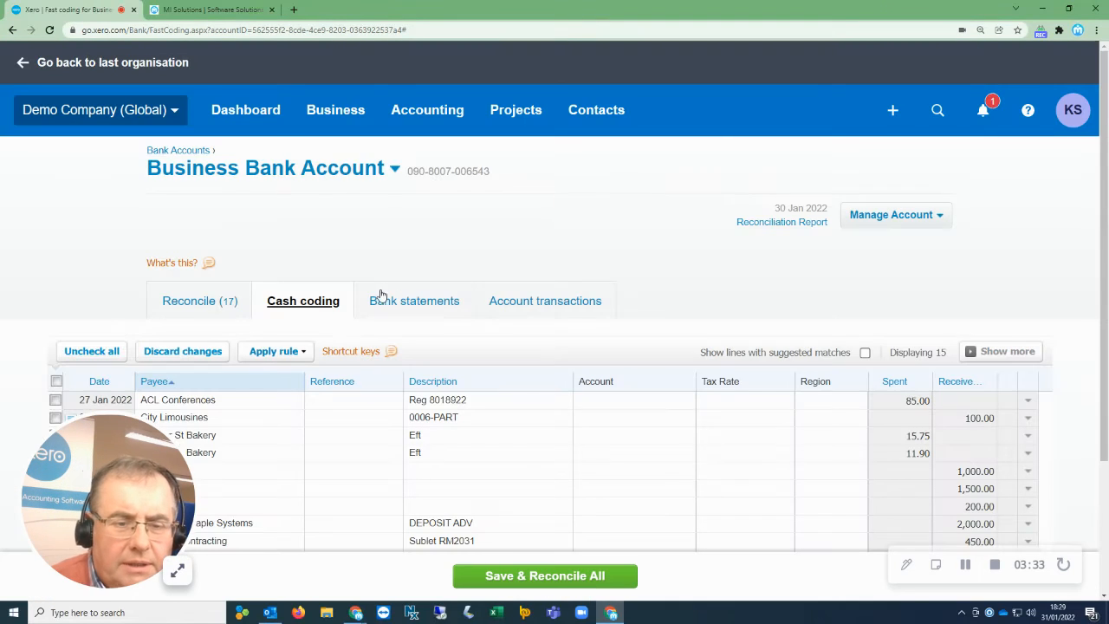
{"action": "left_click", "coordinate": [212, 10]}
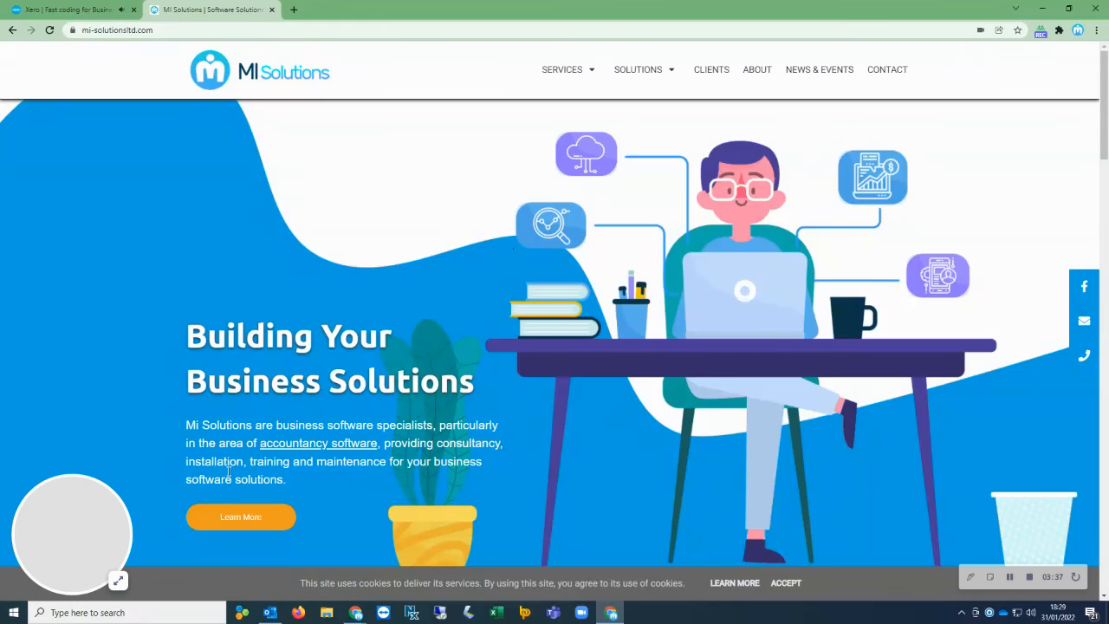
{"action": "left_click", "coordinate": [119, 583]}
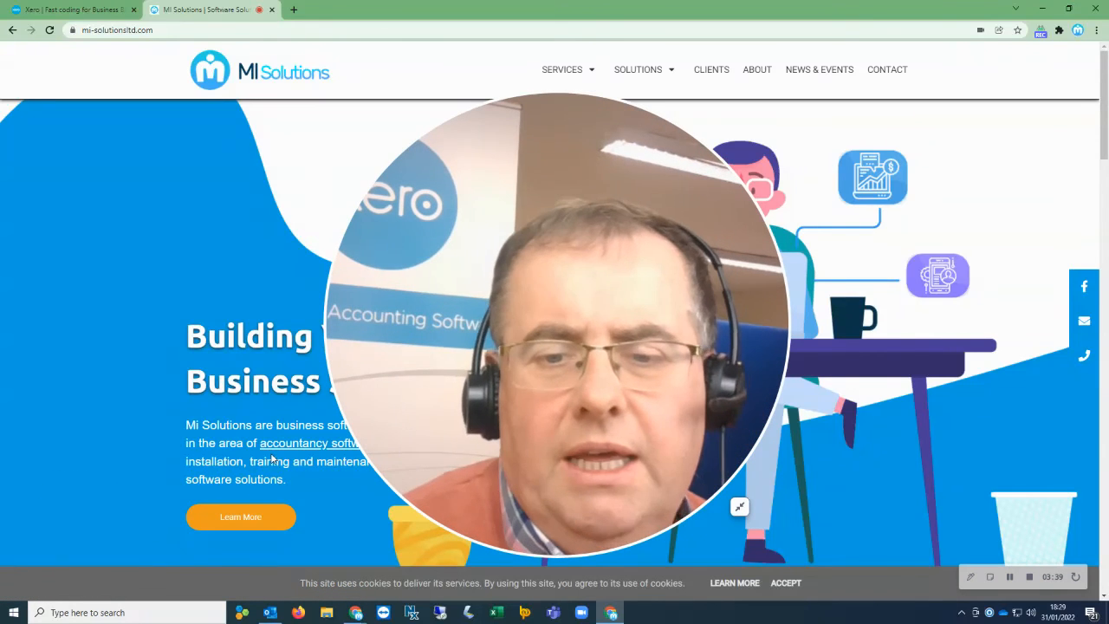